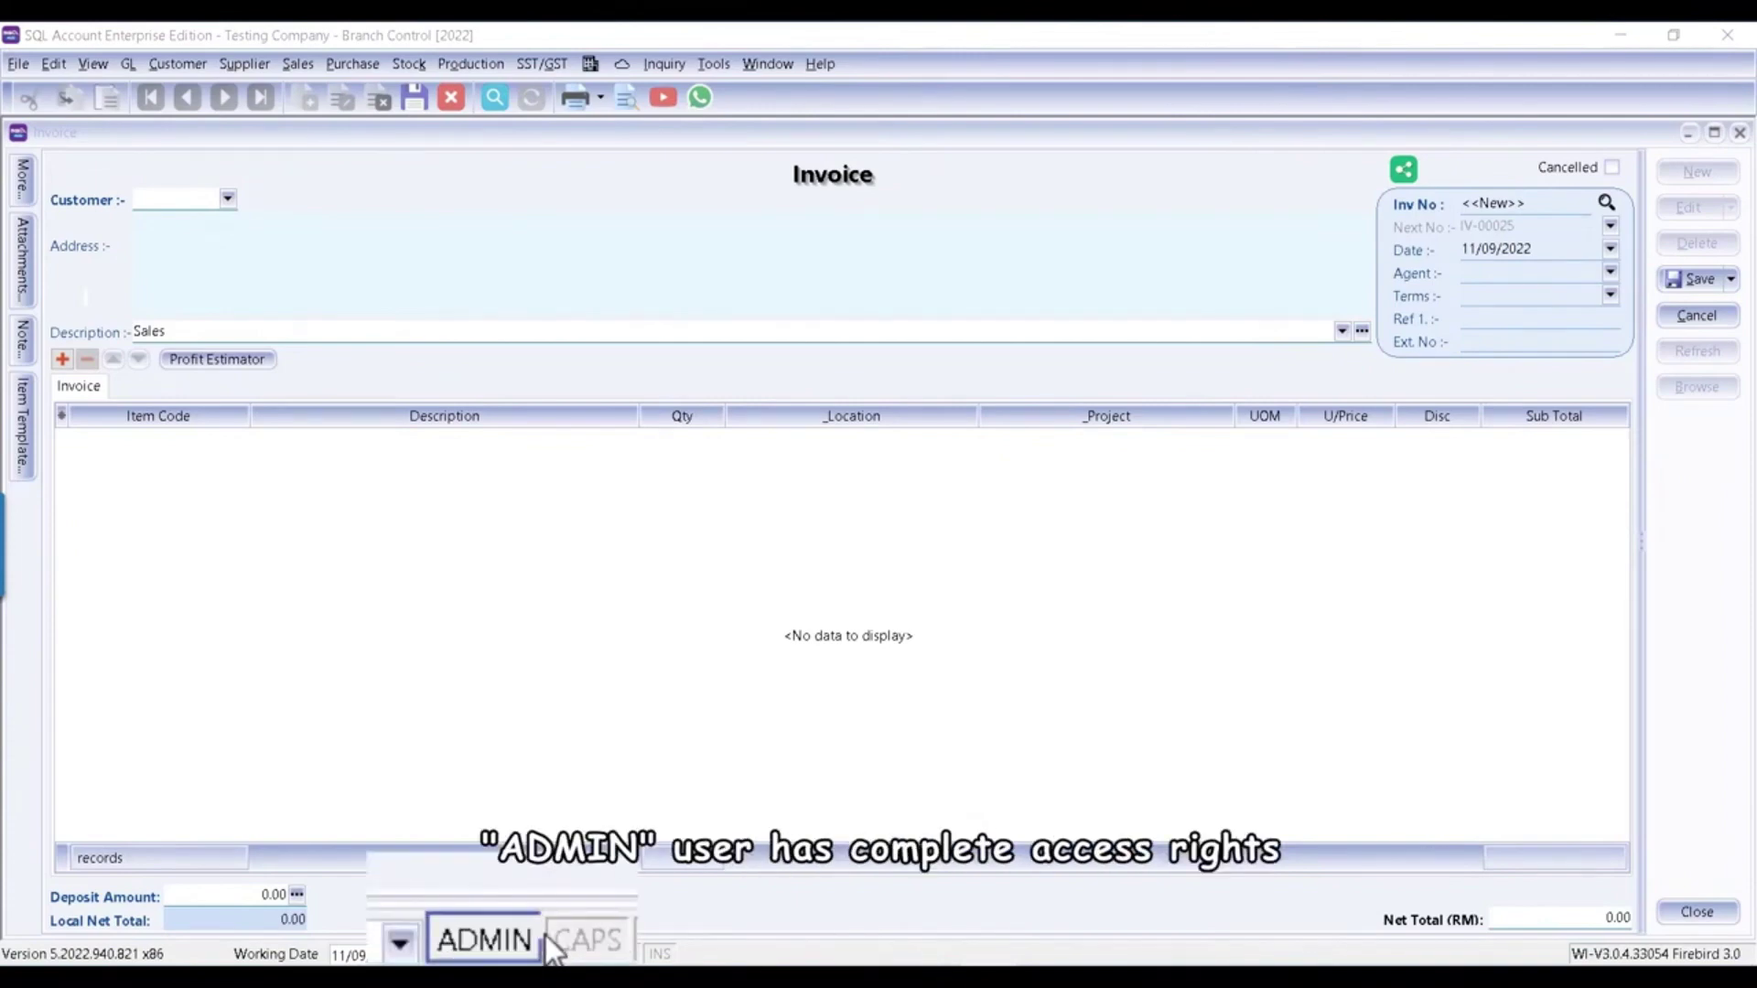
Compare the admin's and branch user's customer lists, keep project P1, and Tab to the line's location
left_click(228, 199)
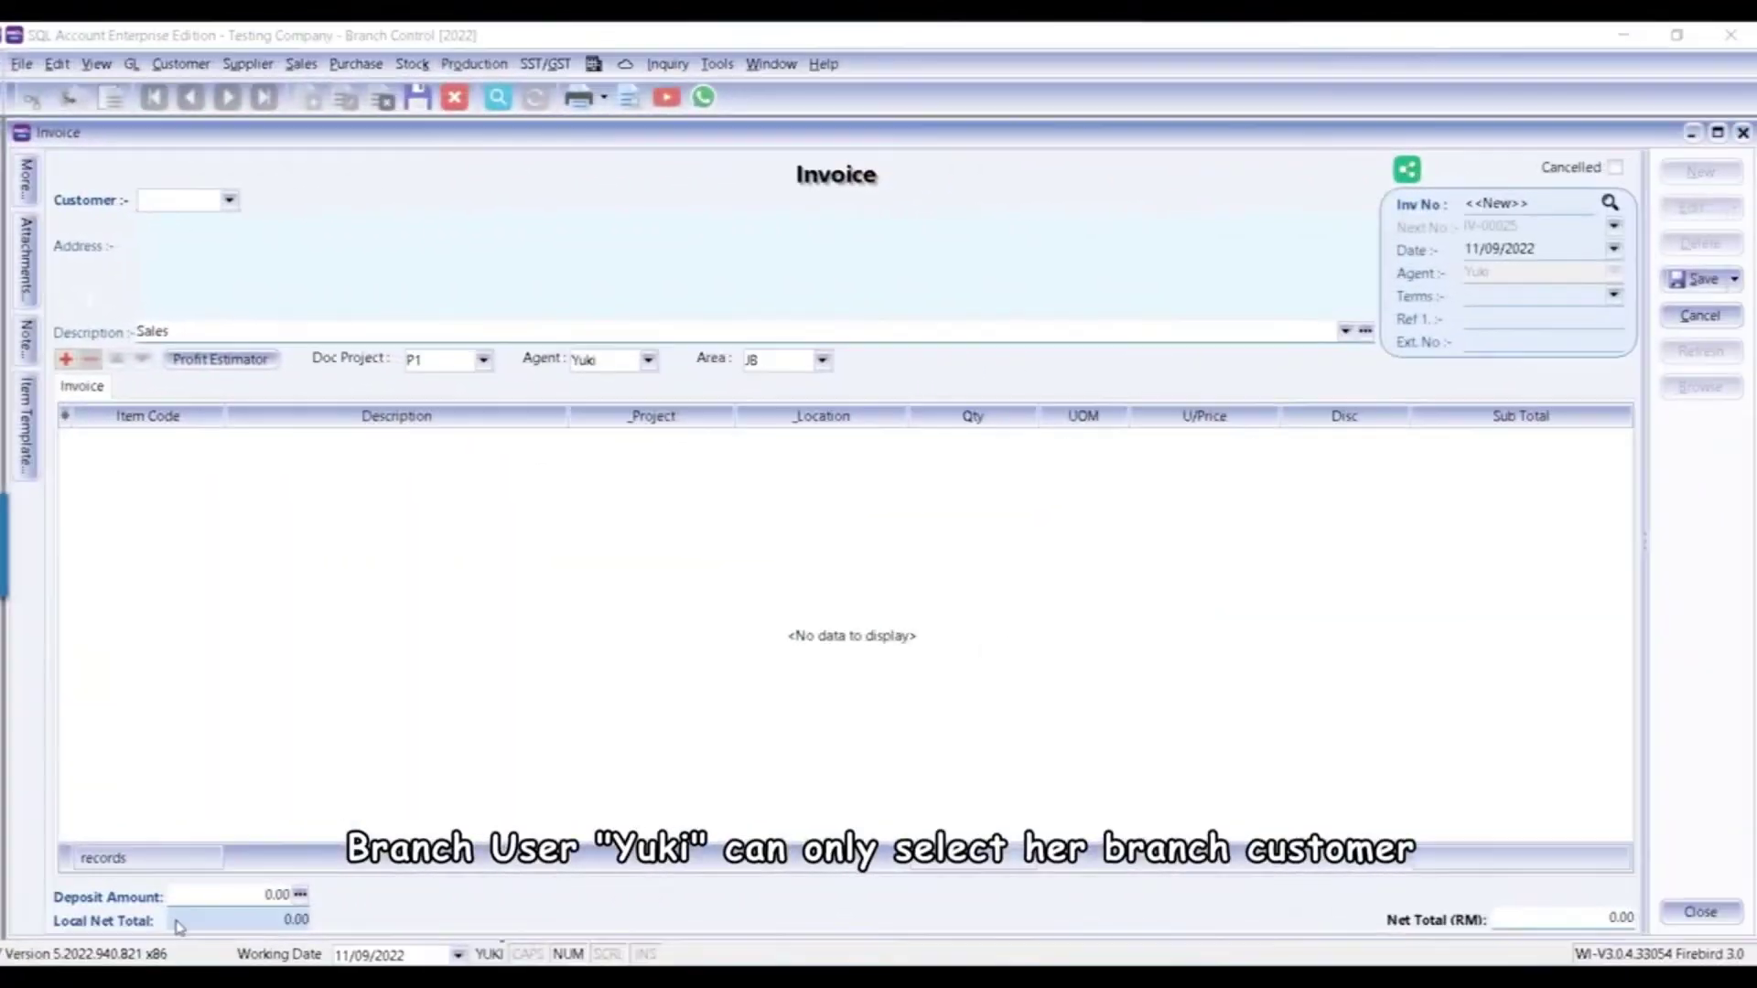
left_click(226, 199)
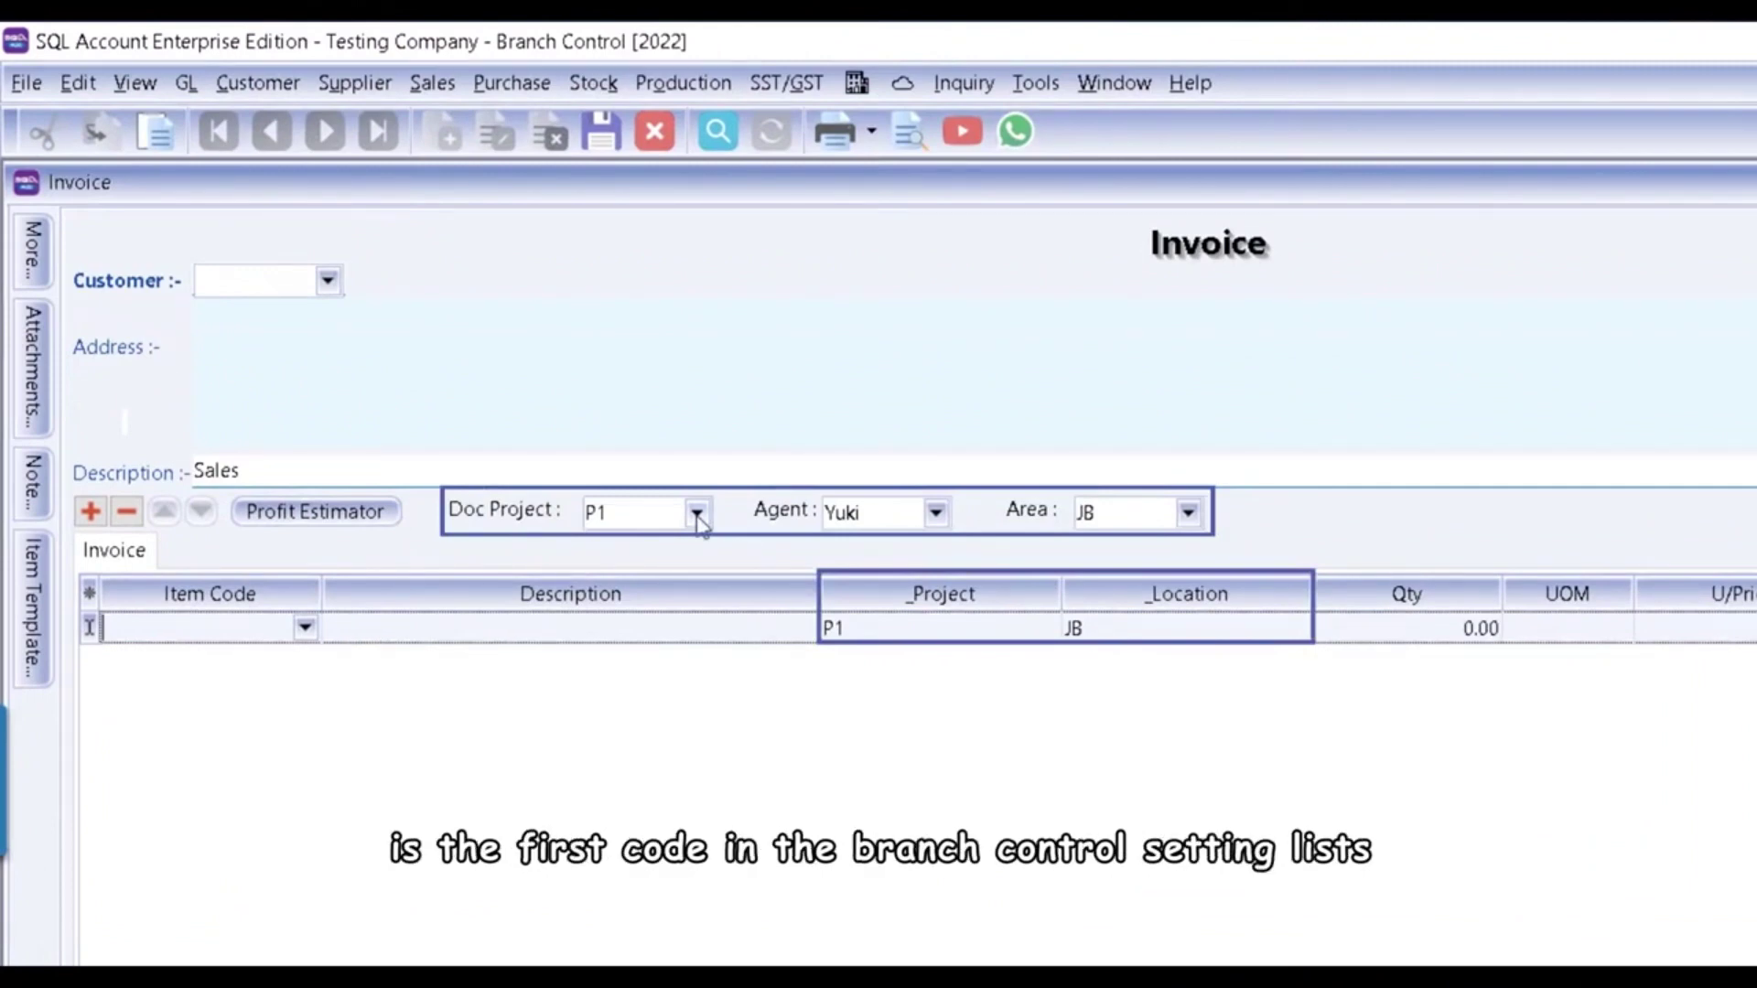
left_click(697, 514)
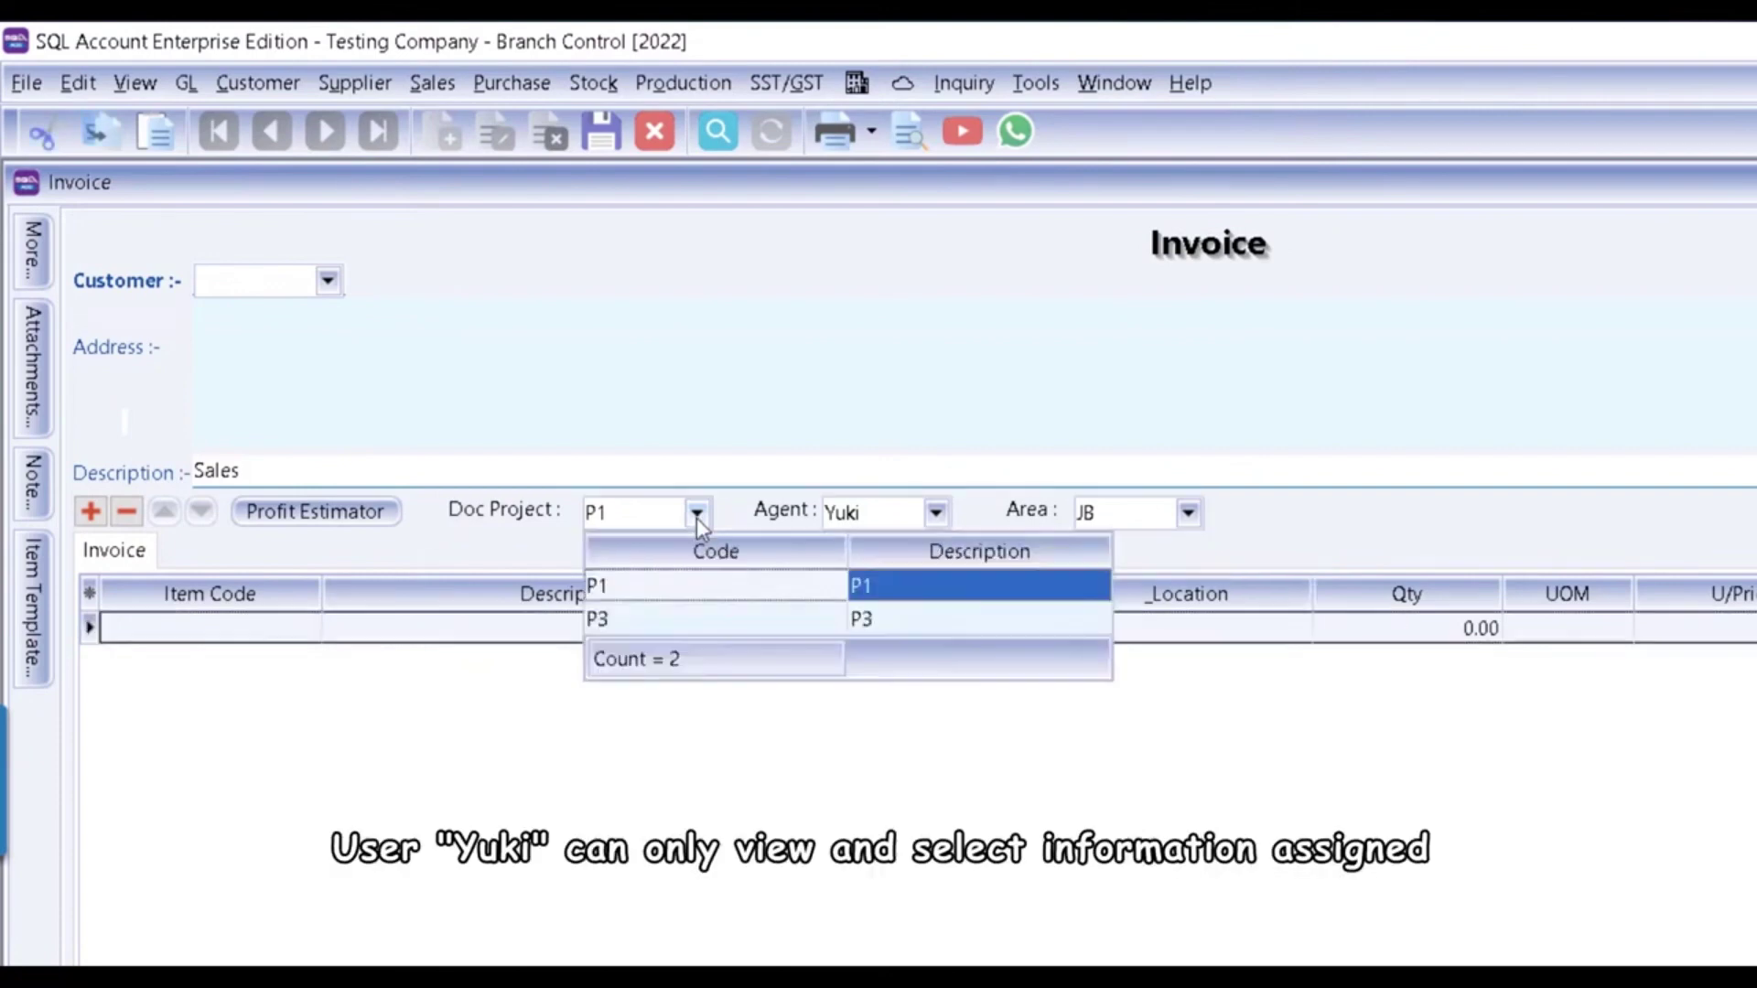
key("Return")
key("Tab")
key("Tab")
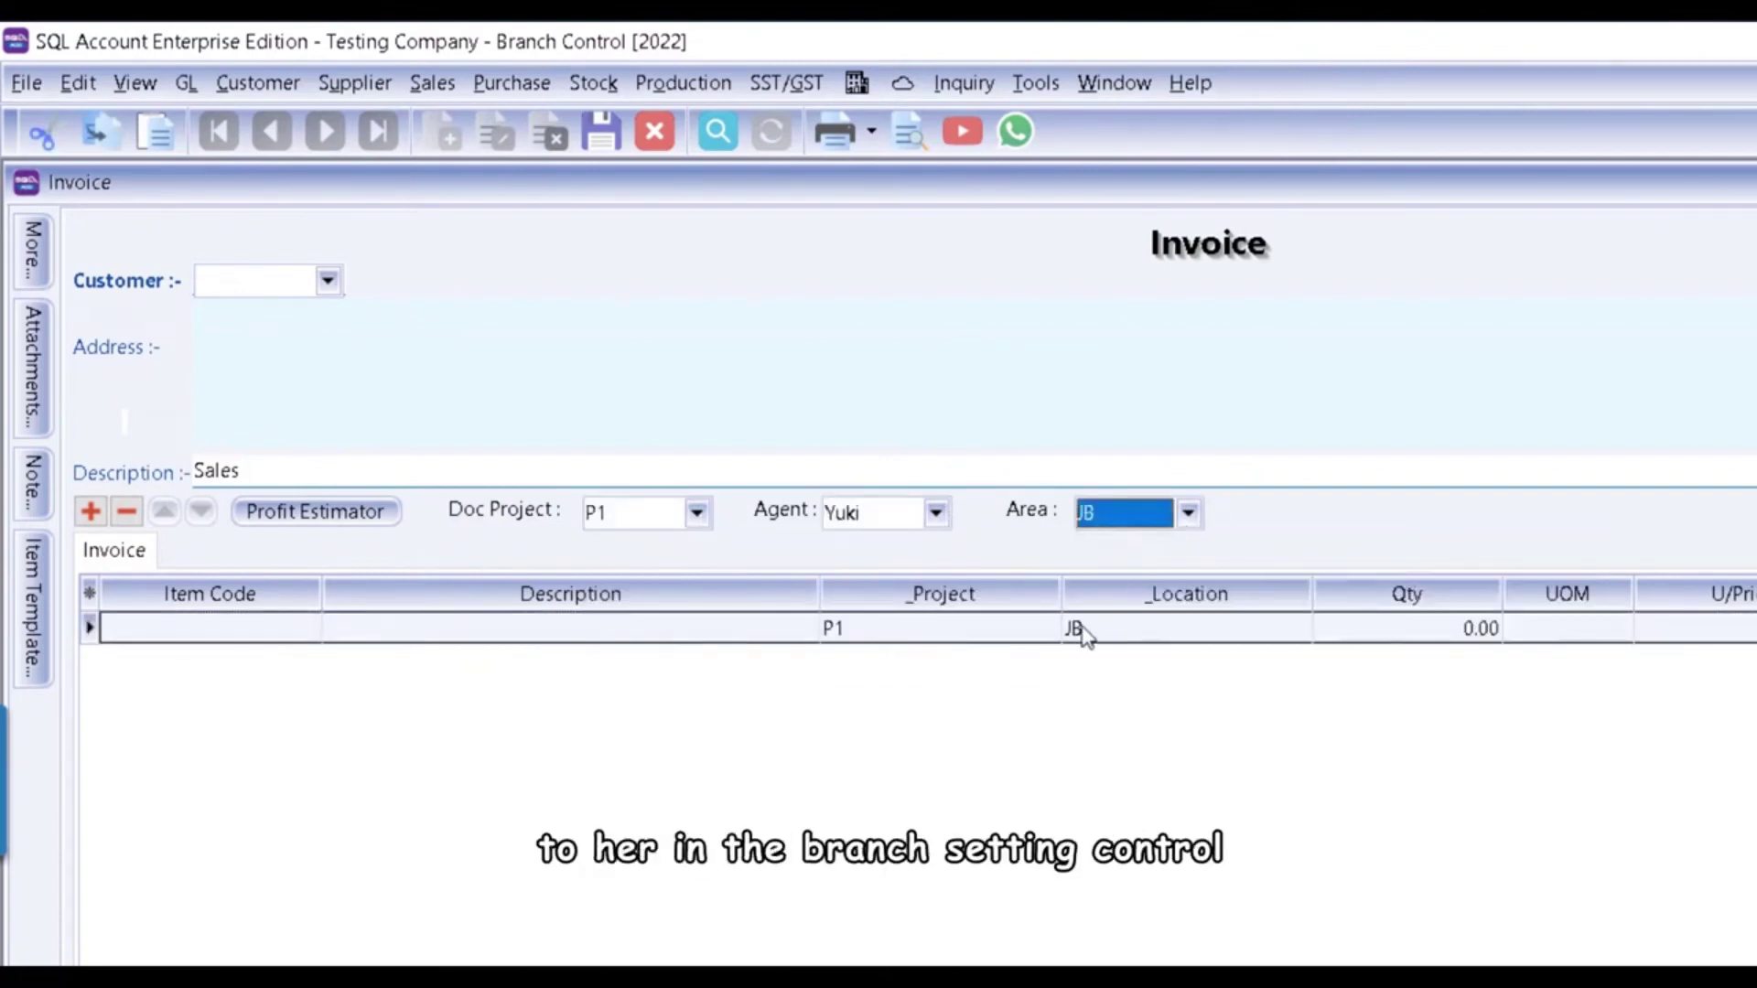
key("Tab")
key("Tab")
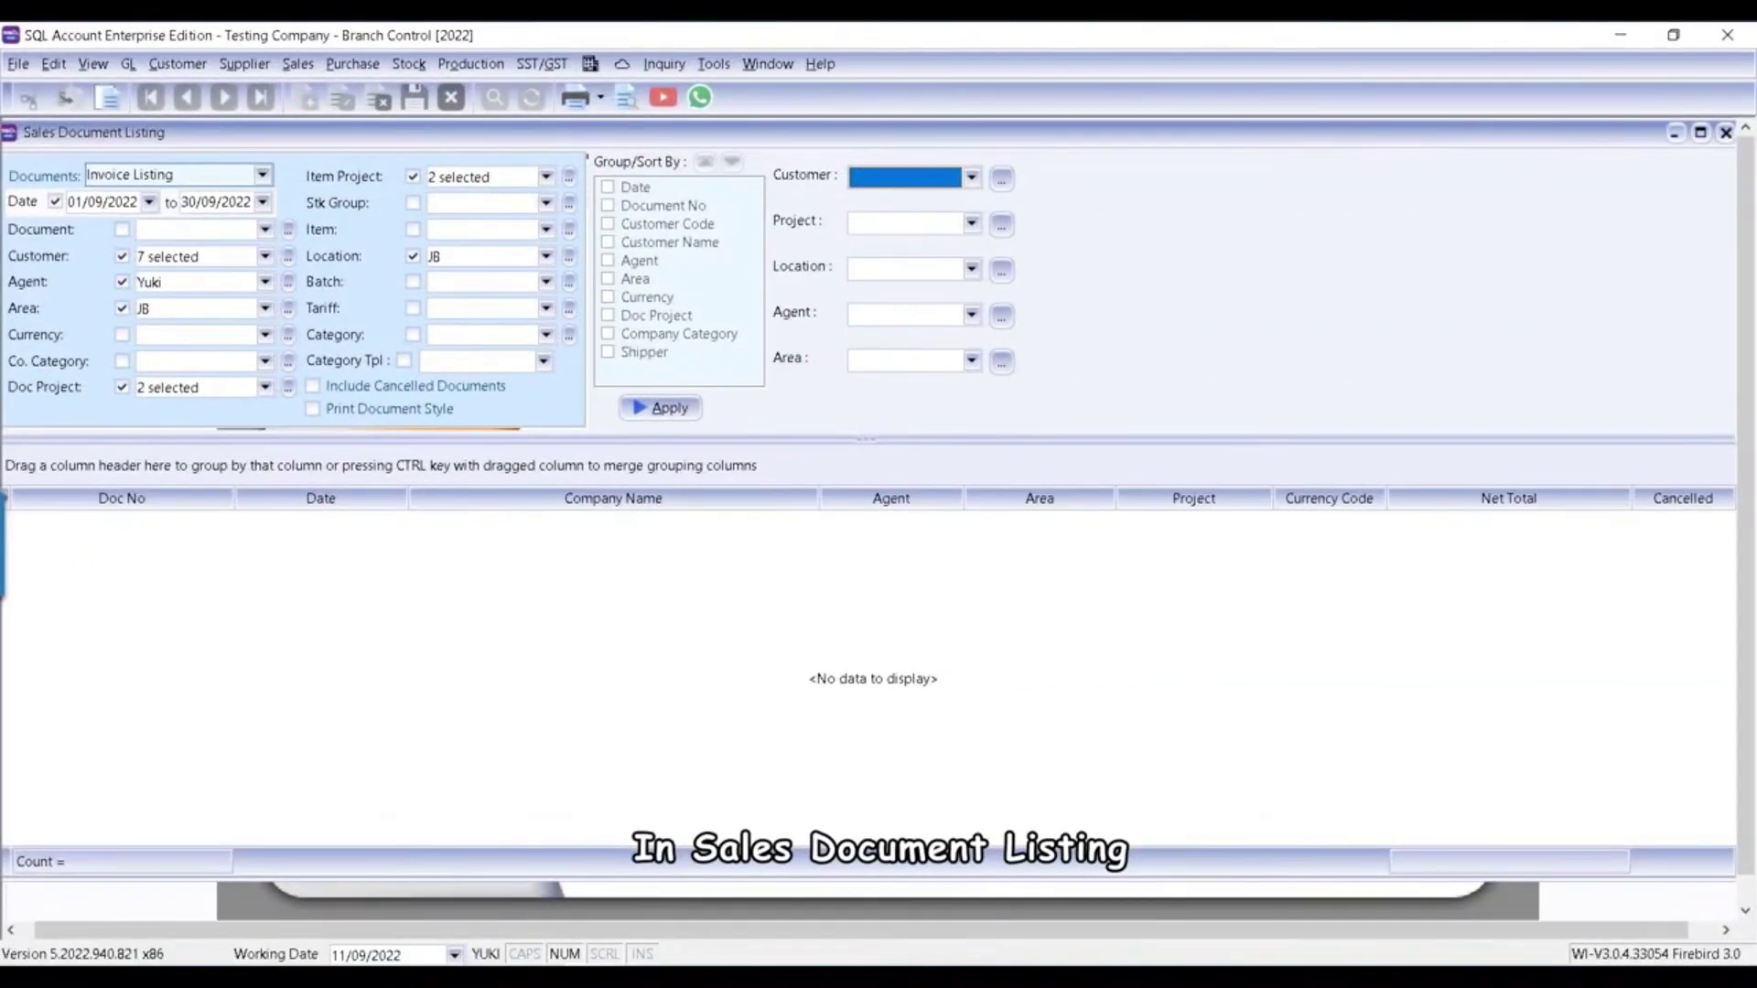
Refresh the branch invoice listing and filter it by A HOME FURNISHING & SERVICE
left_click(676, 410)
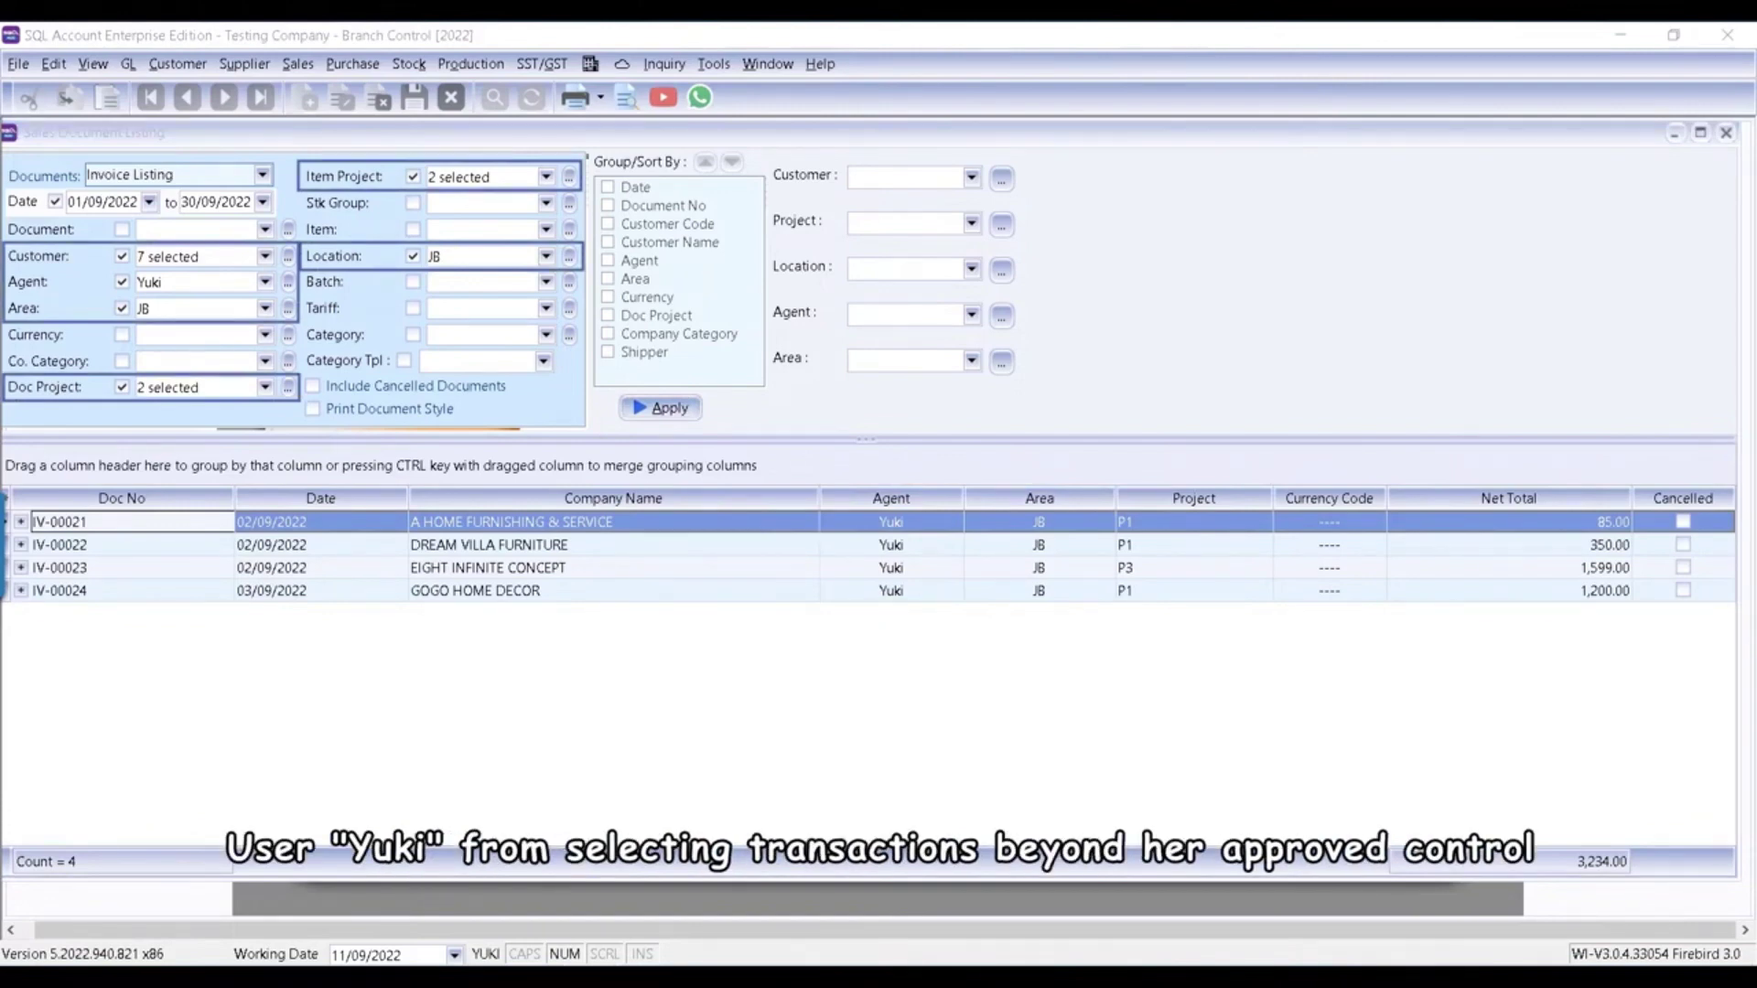
left_click(971, 178)
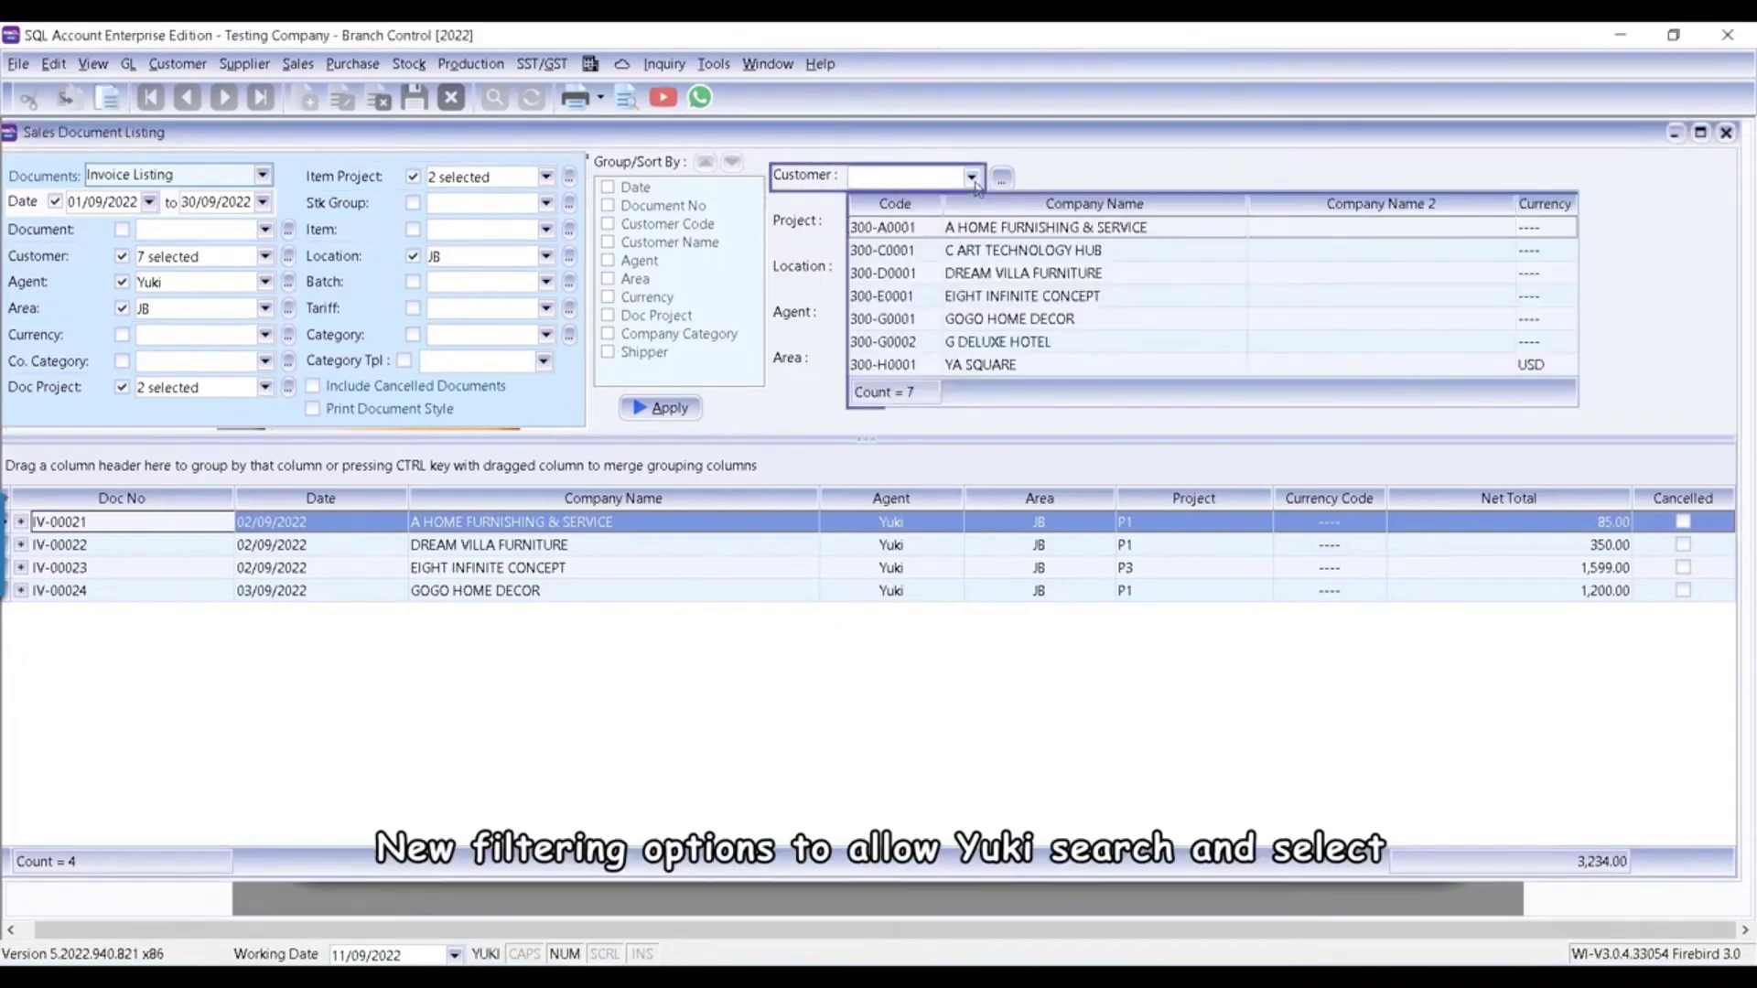
left_click(965, 228)
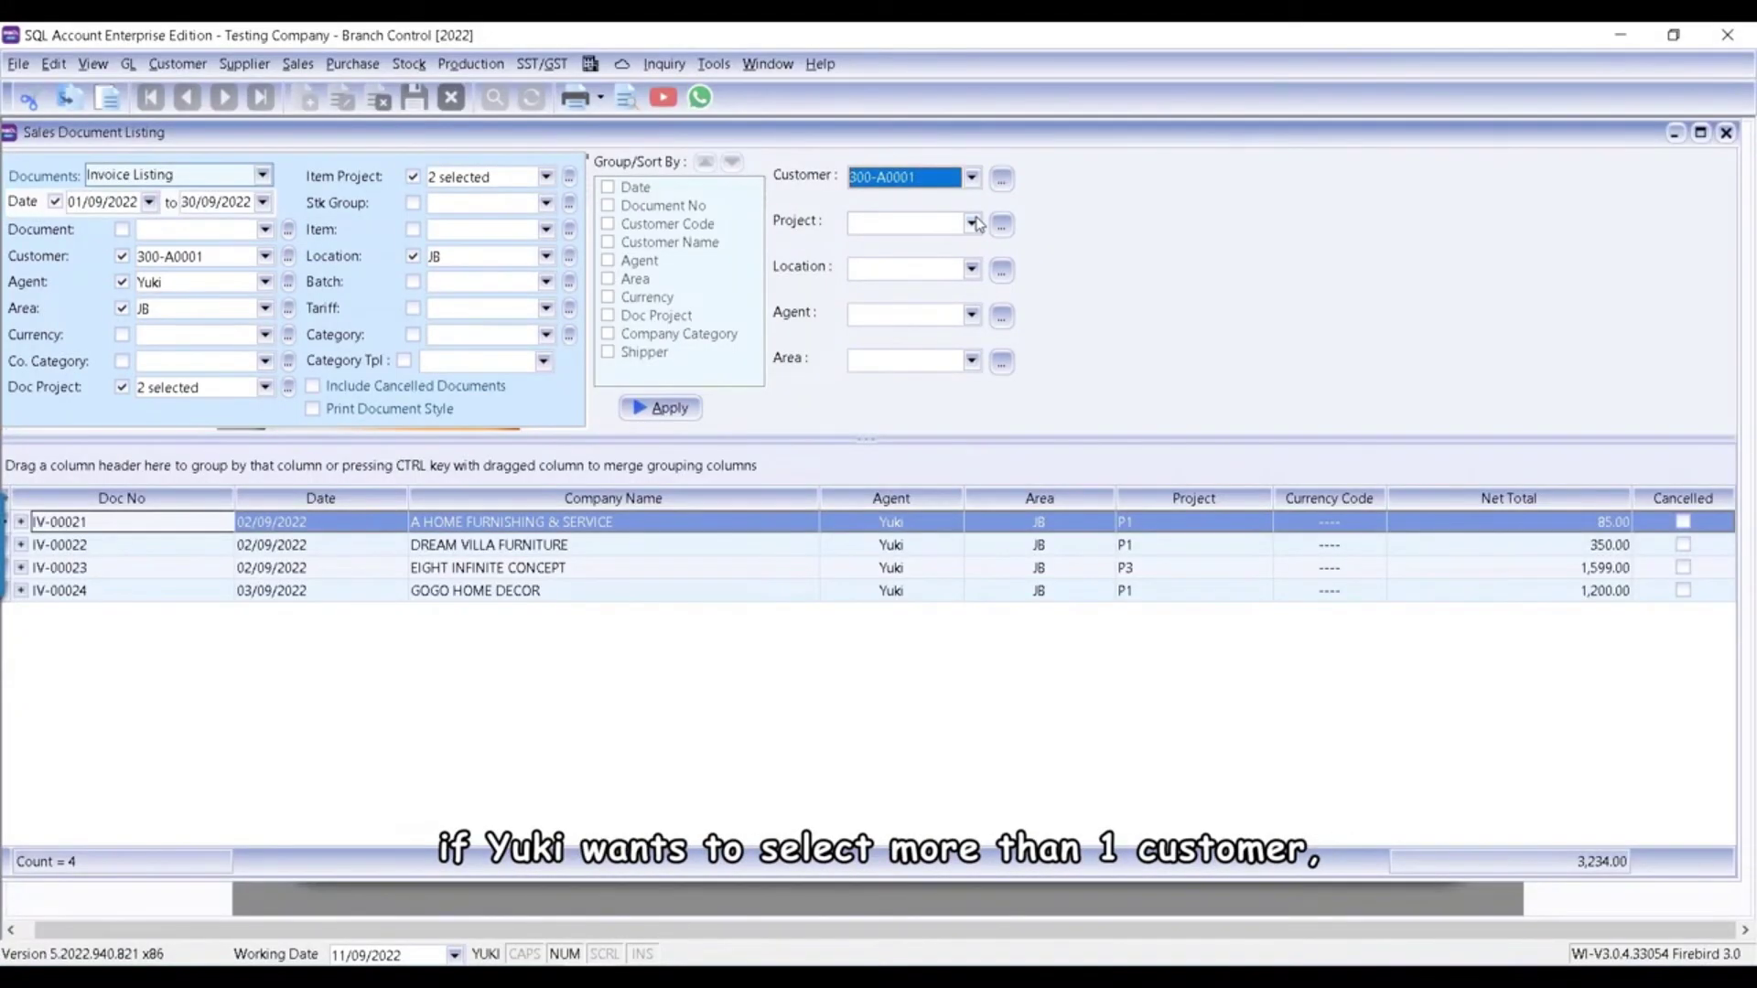
Filter by A HOME FURNISHING & SERVICE and DREAM VILLA FURNITURE, leaving IV-00021 and IV-00022
left_click(1001, 178)
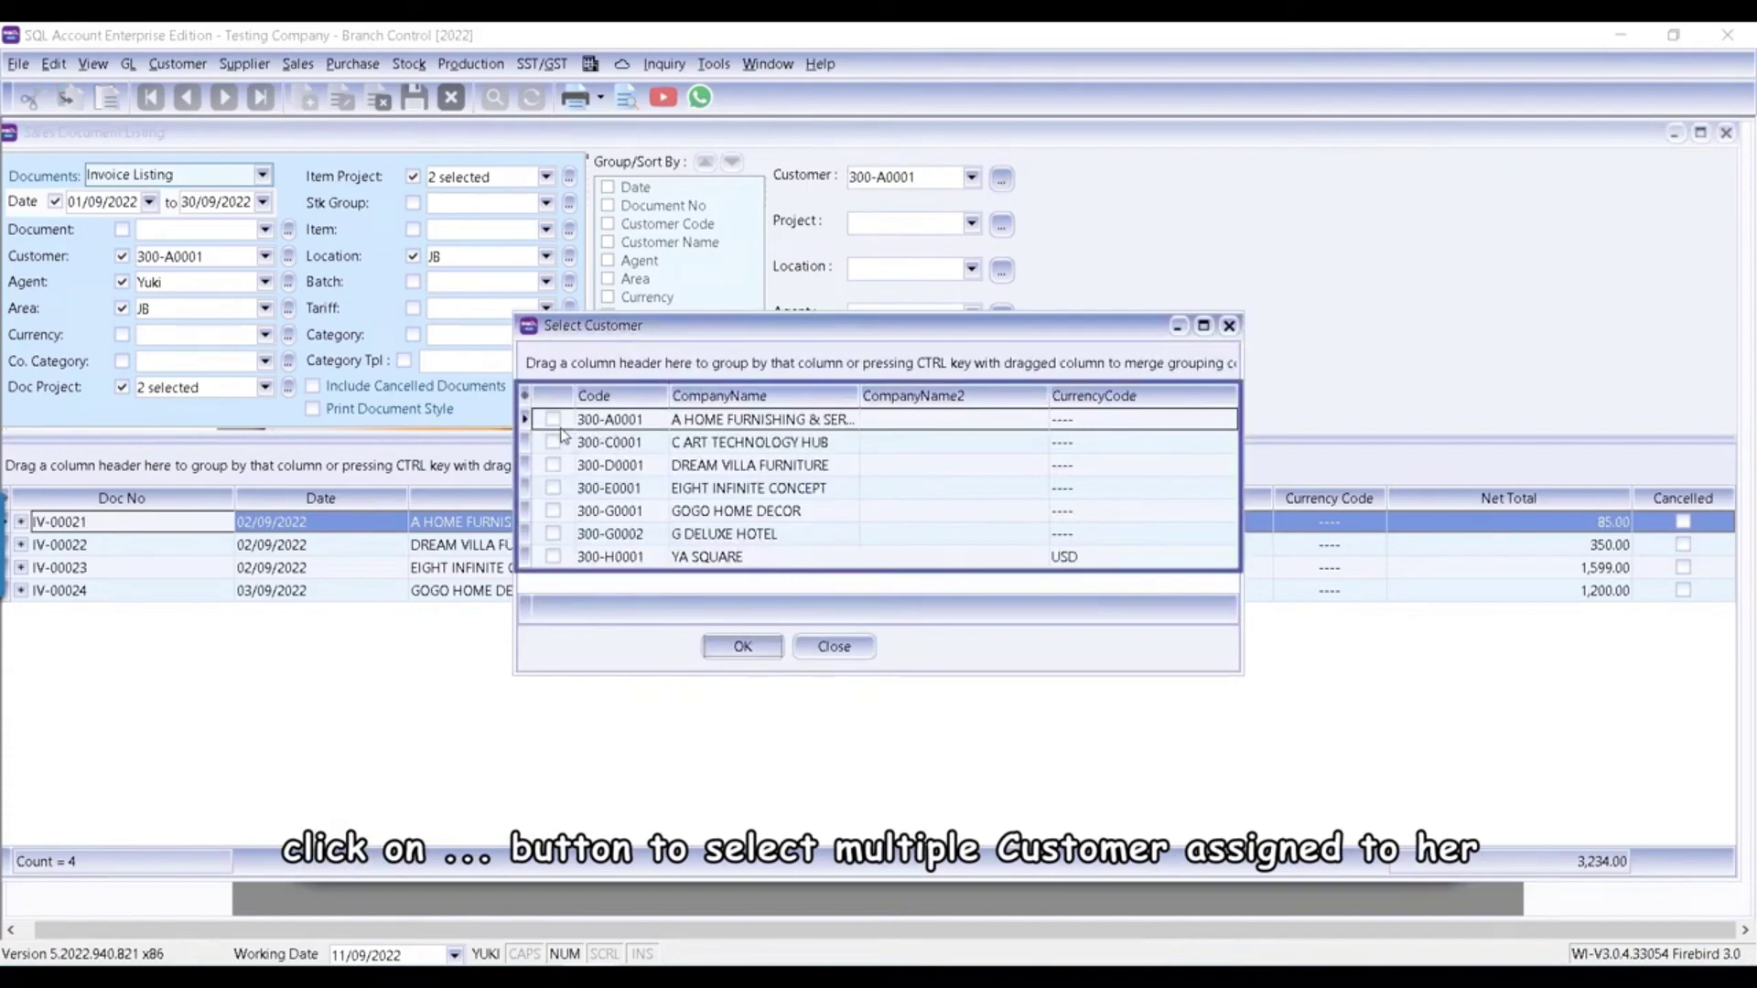
left_click(553, 419)
left_click(553, 465)
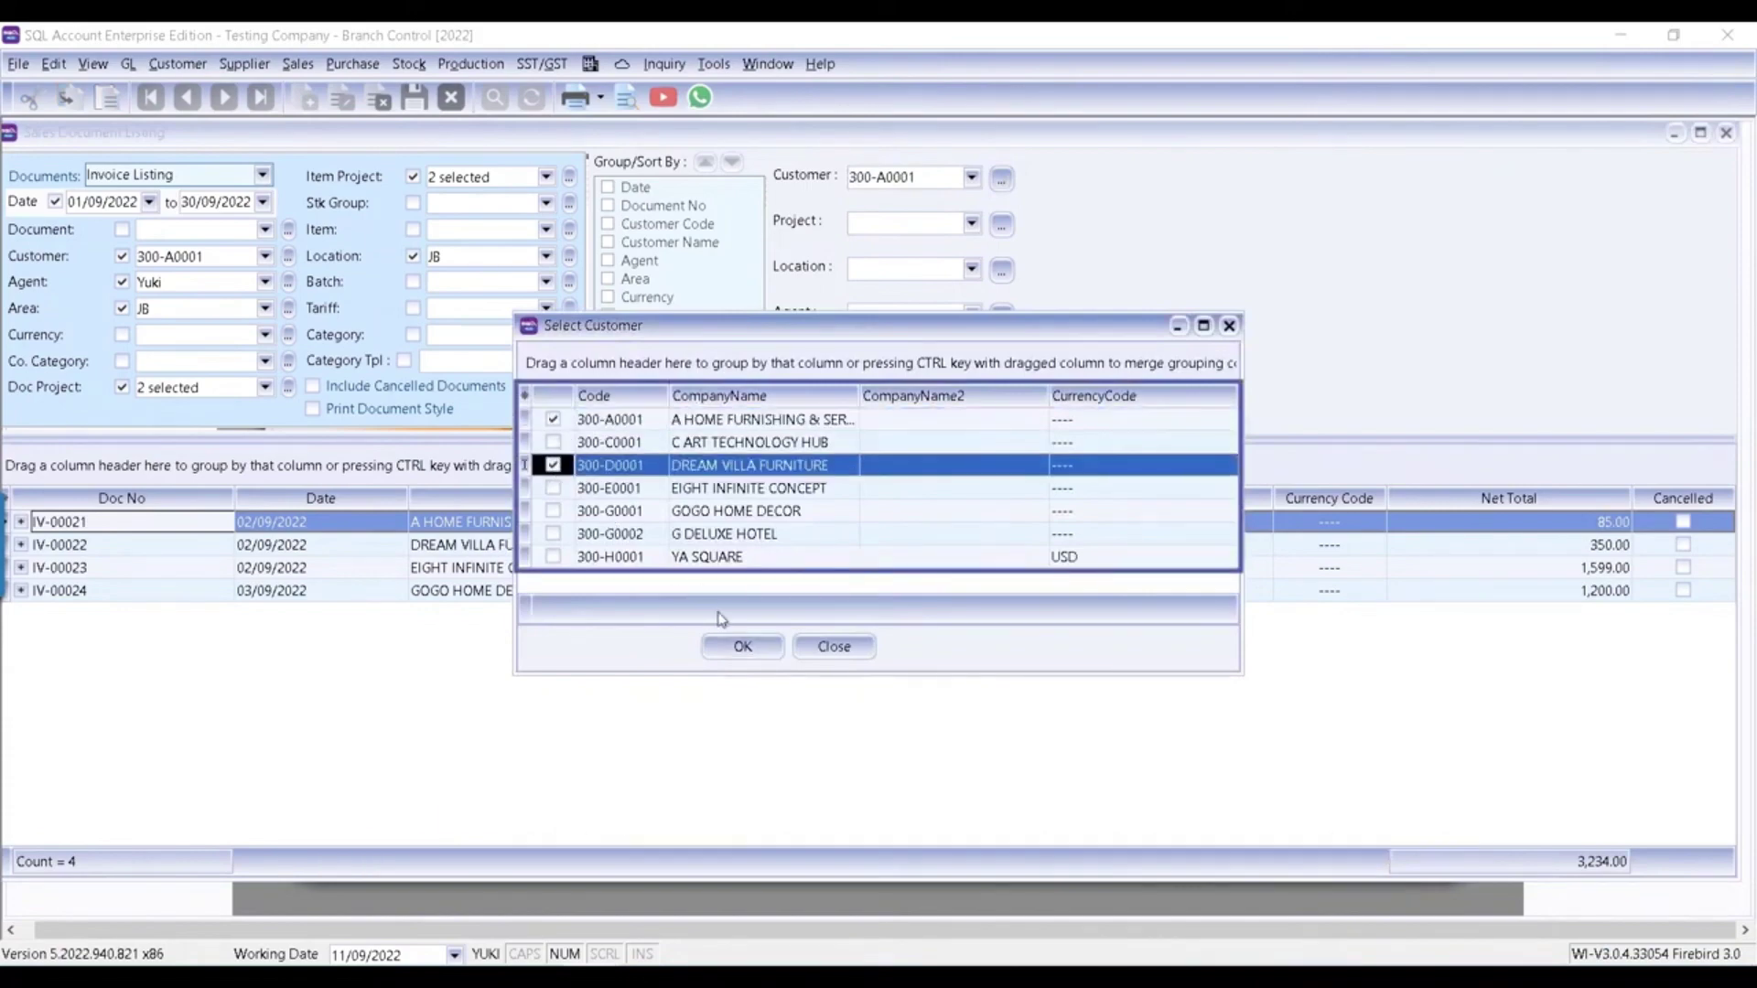
left_click(742, 646)
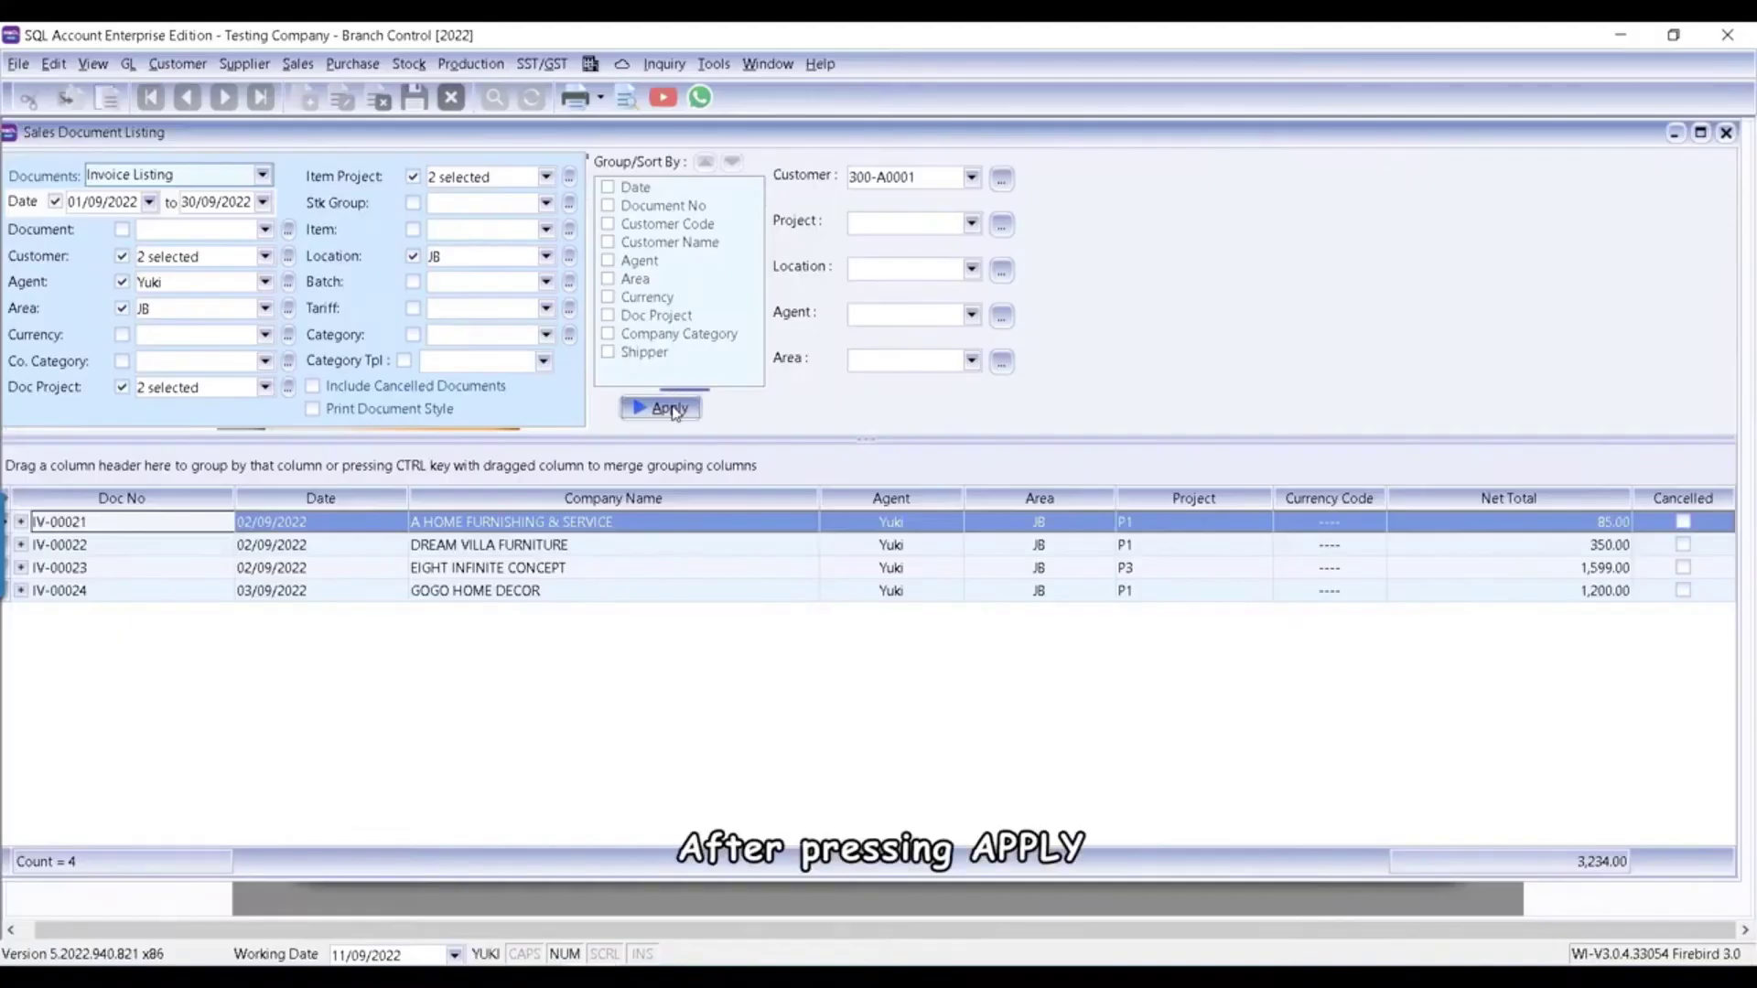
left_click(671, 408)
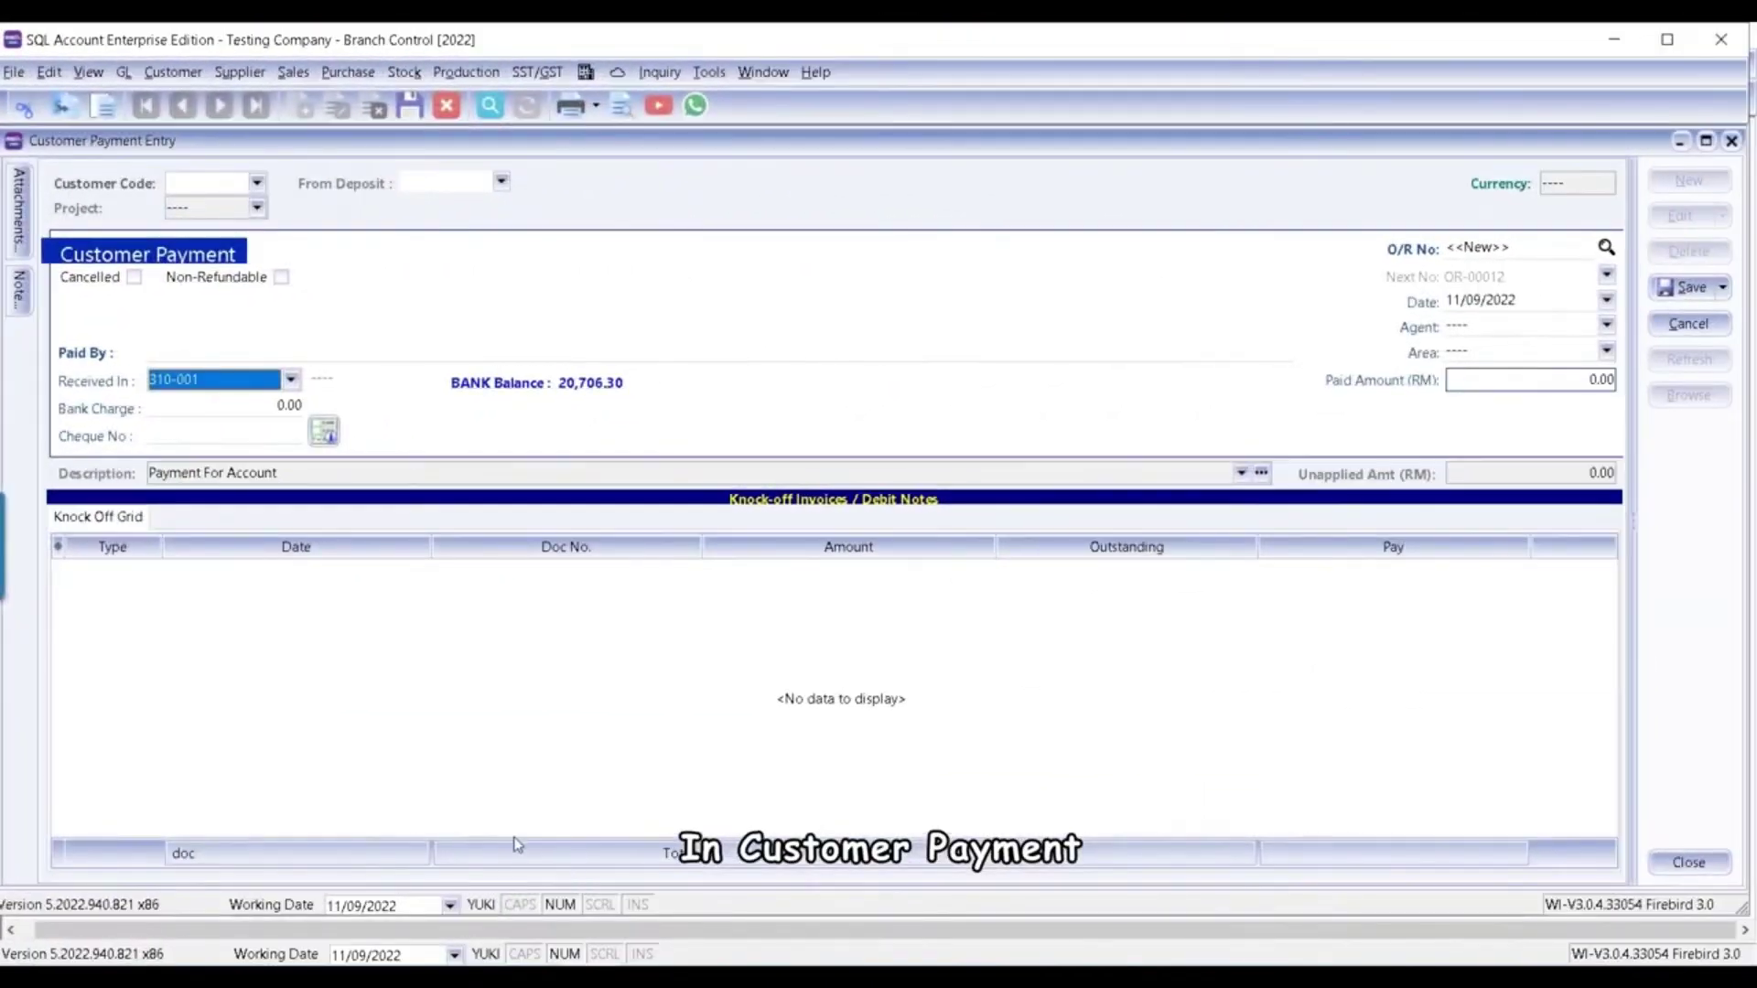
Check which accounts the Customer Payment's Received In list offers
left_click(290, 379)
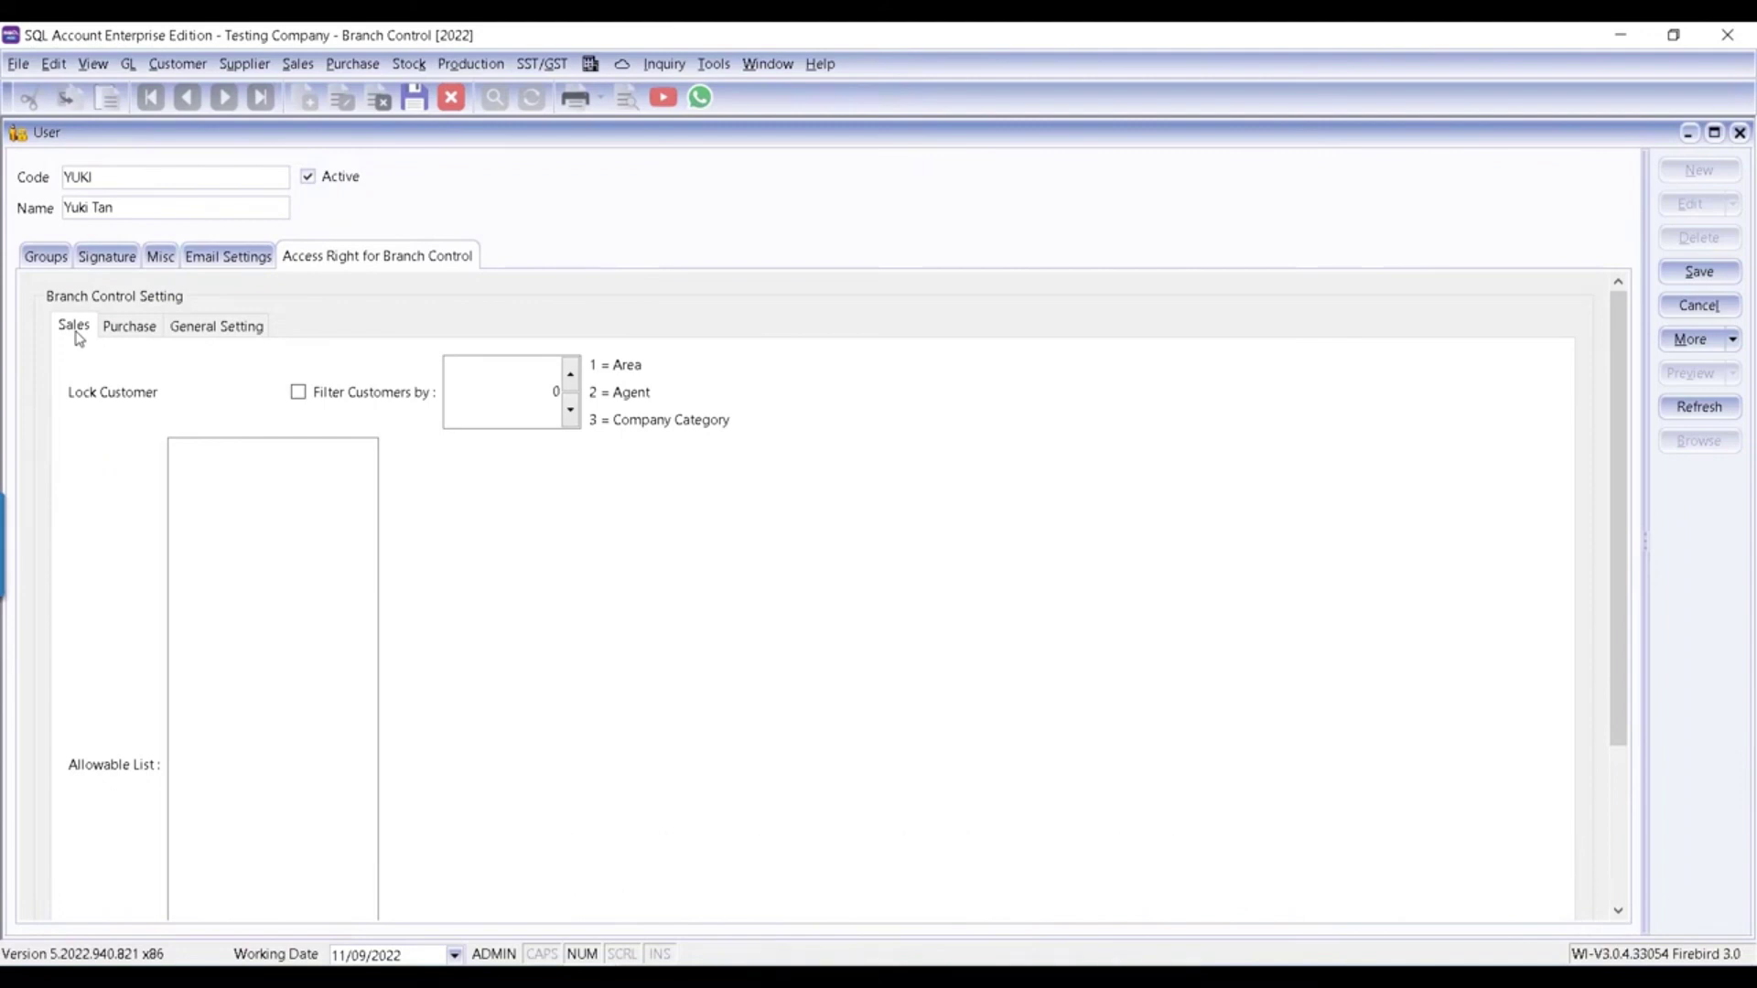
On the Sales sub-tab, lock customers, filter them by 1 (Area), and allow areas JB and US
left_click(77, 335)
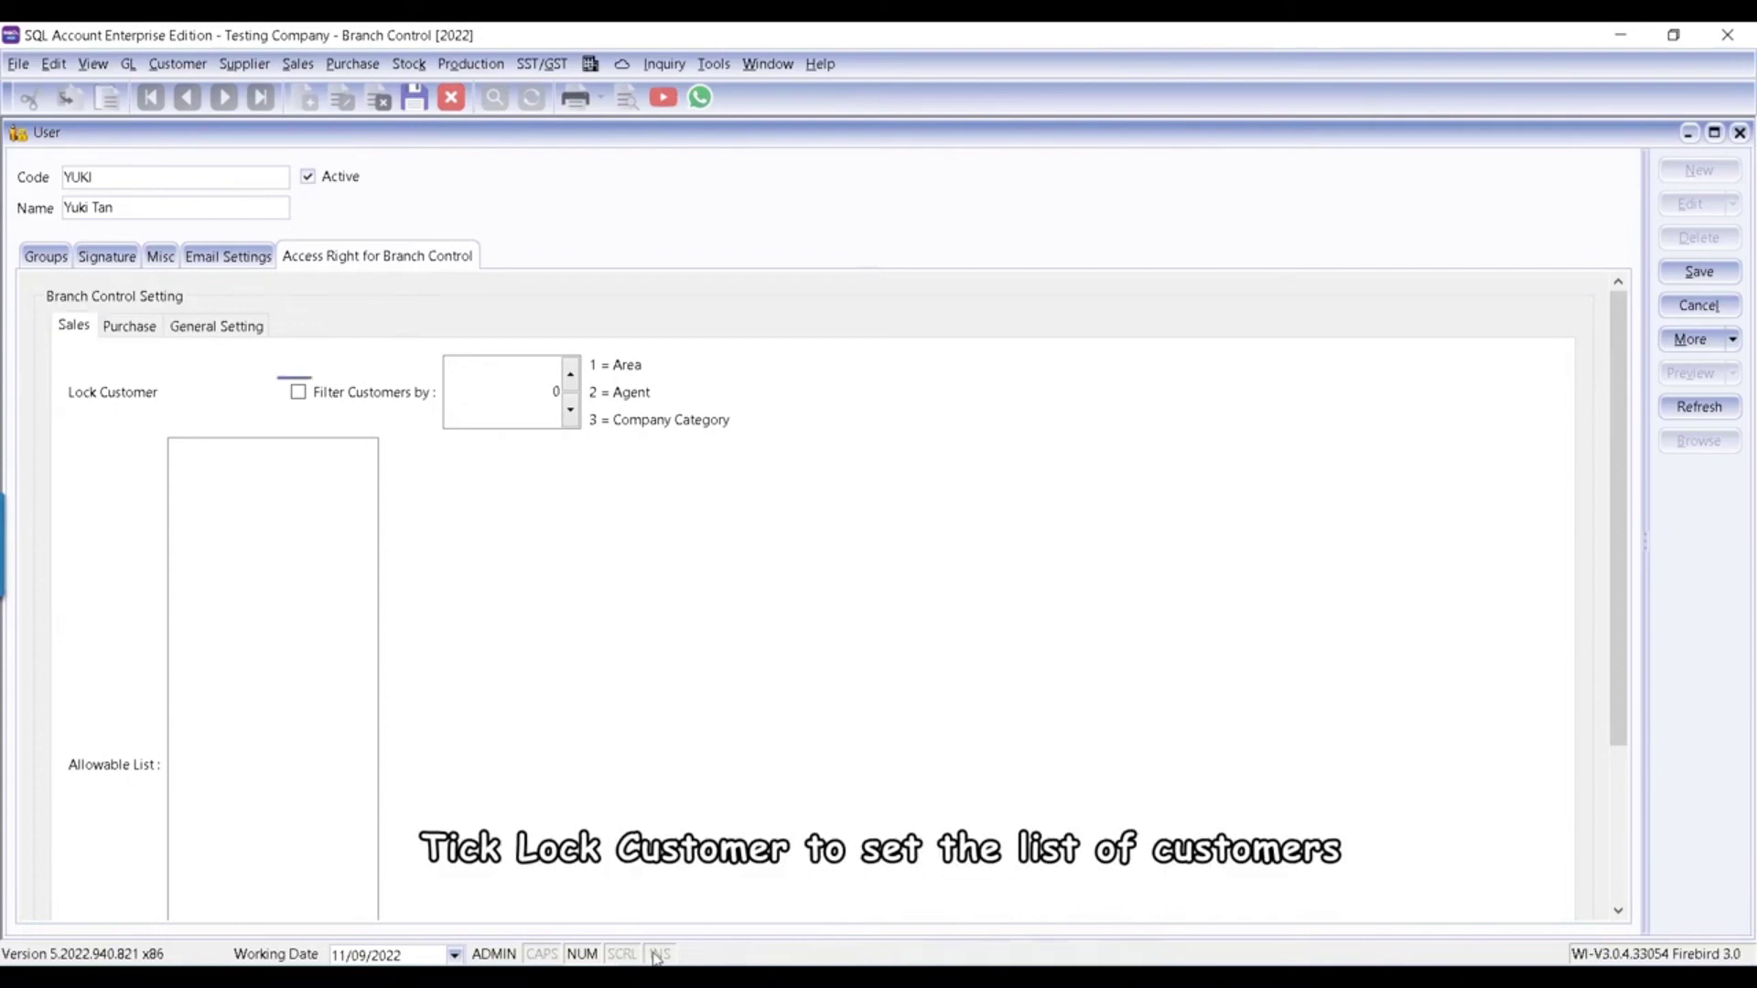
left_click(297, 391)
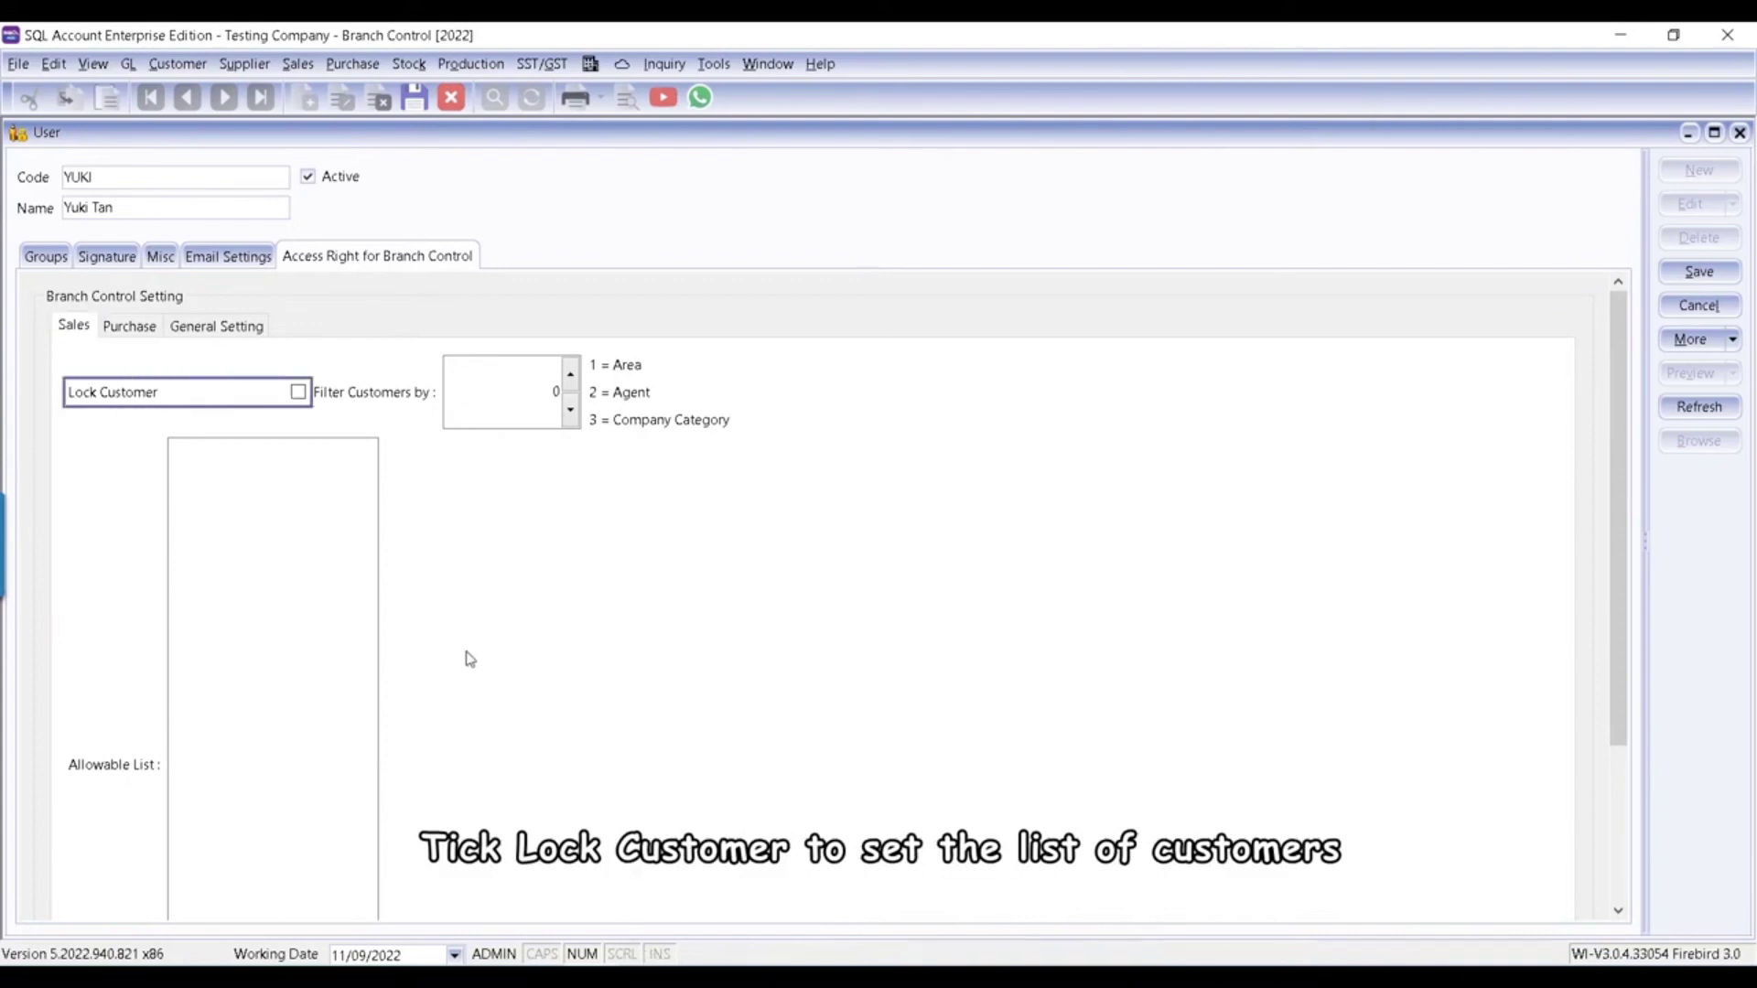
left_click(299, 393)
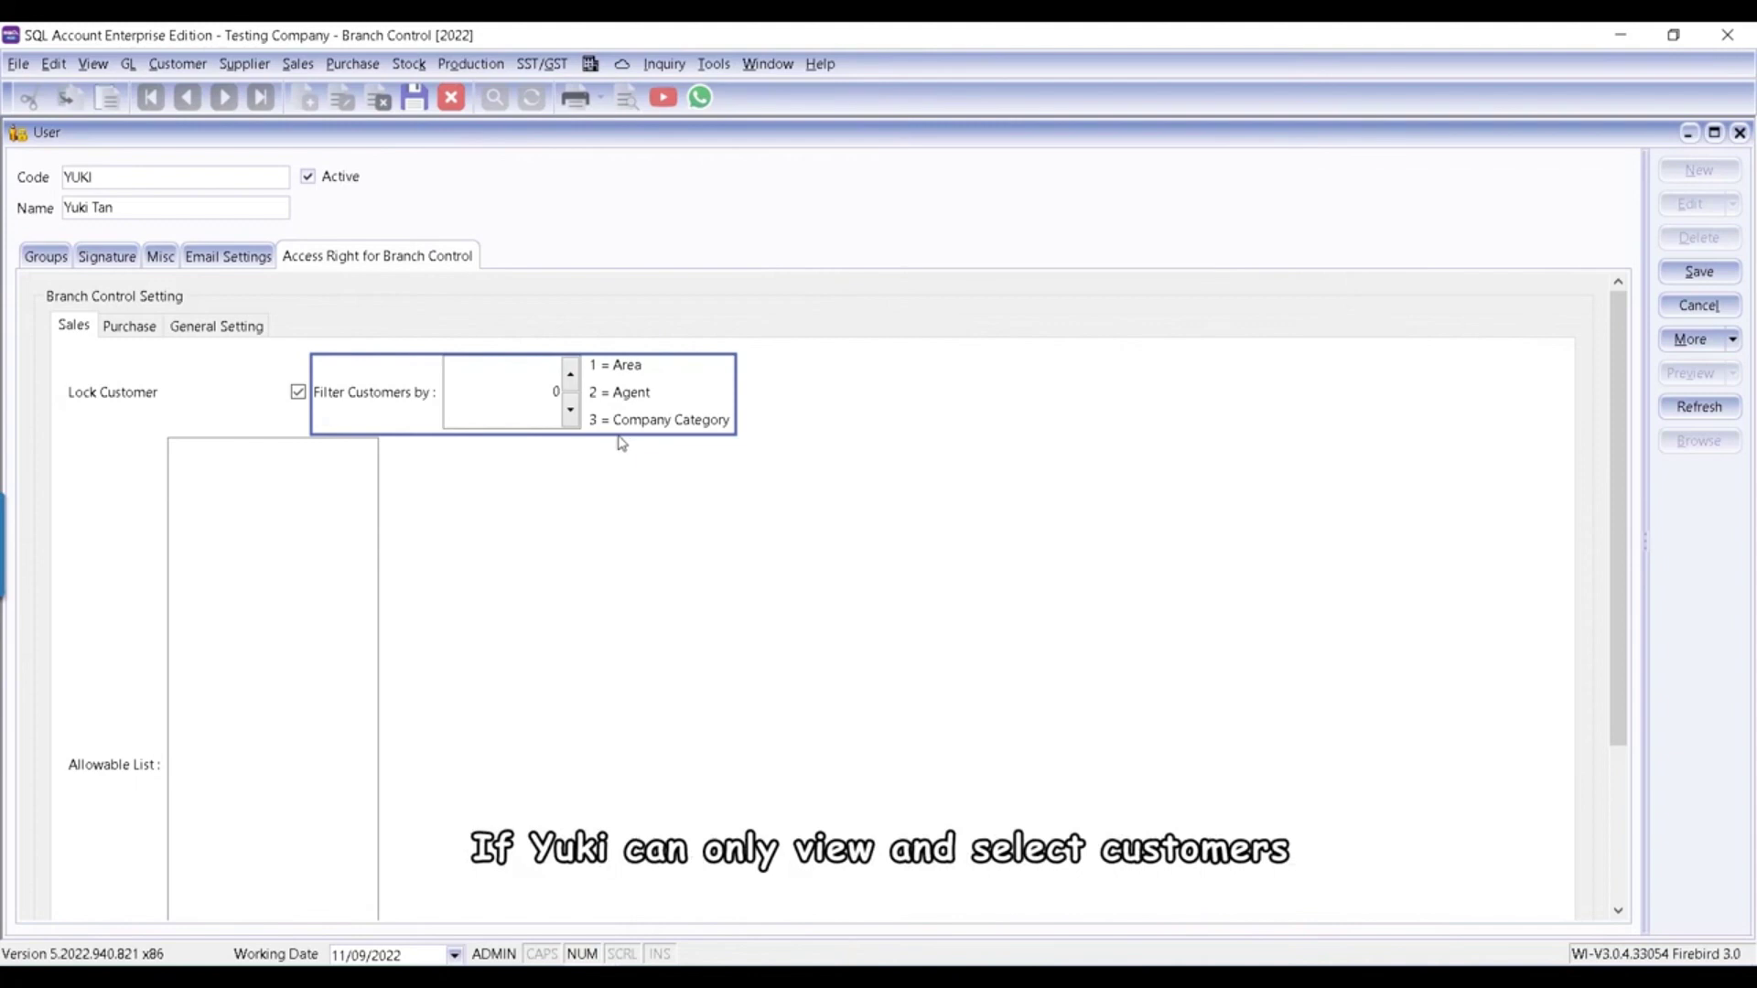
left_click(540, 412)
type("1")
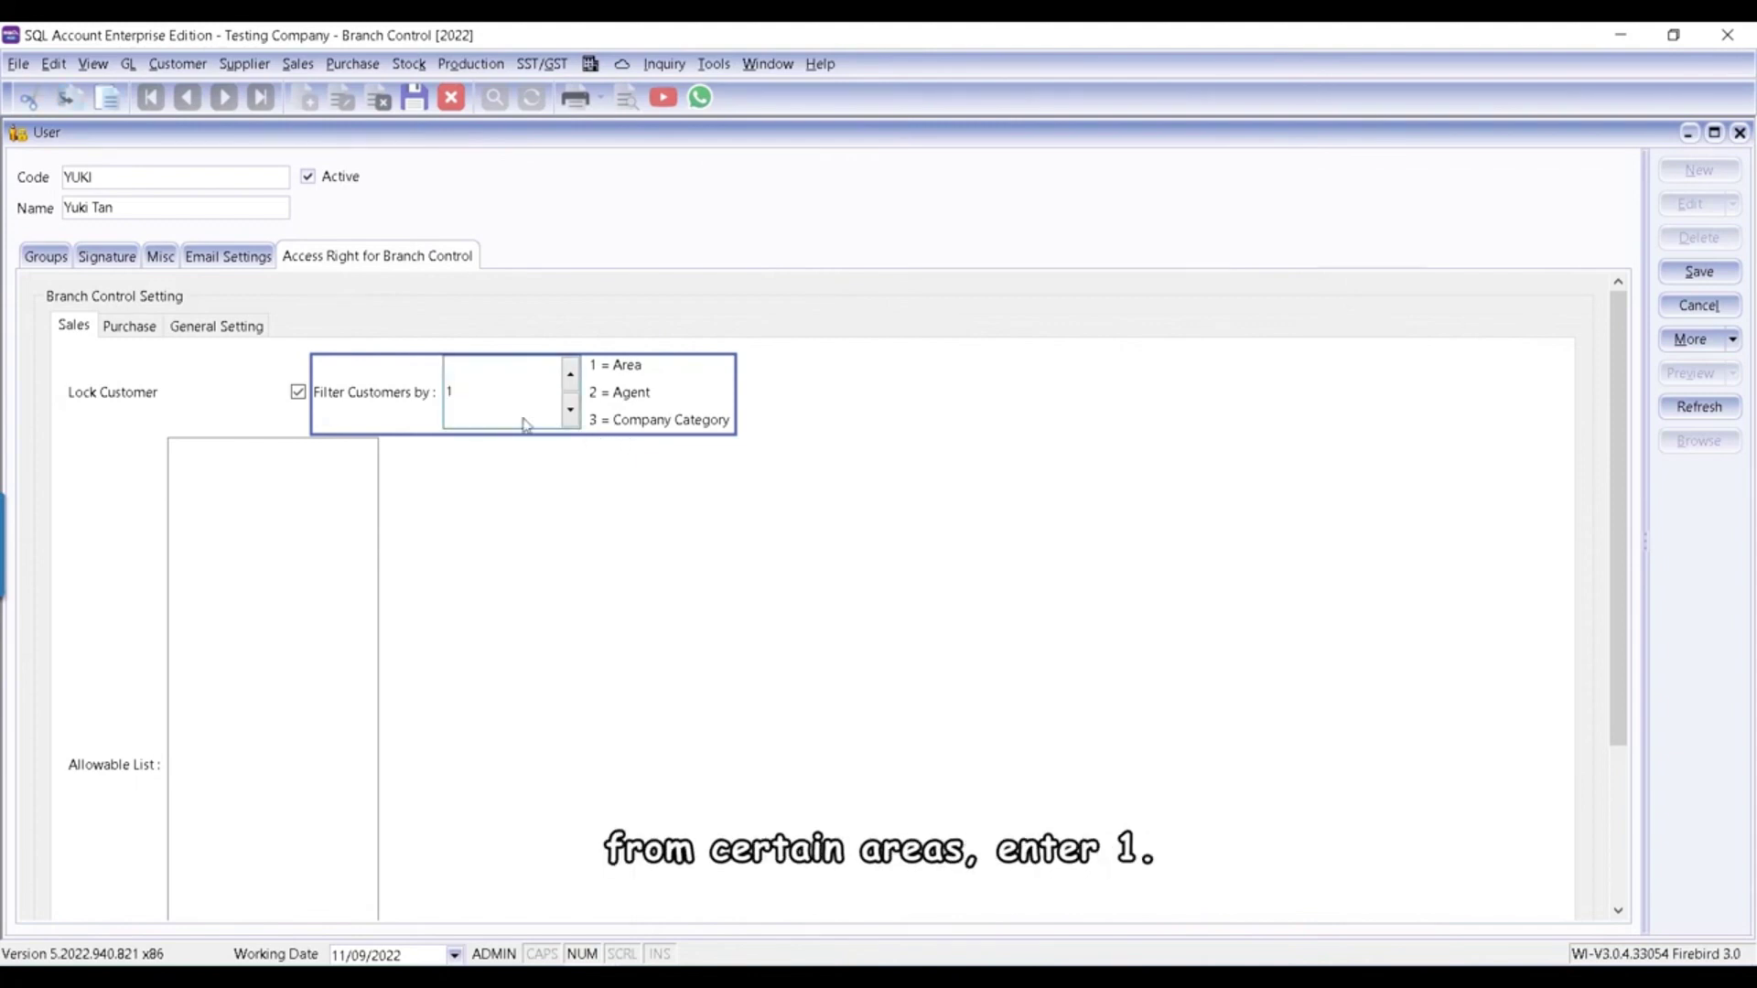
left_click(272, 472)
type("JB")
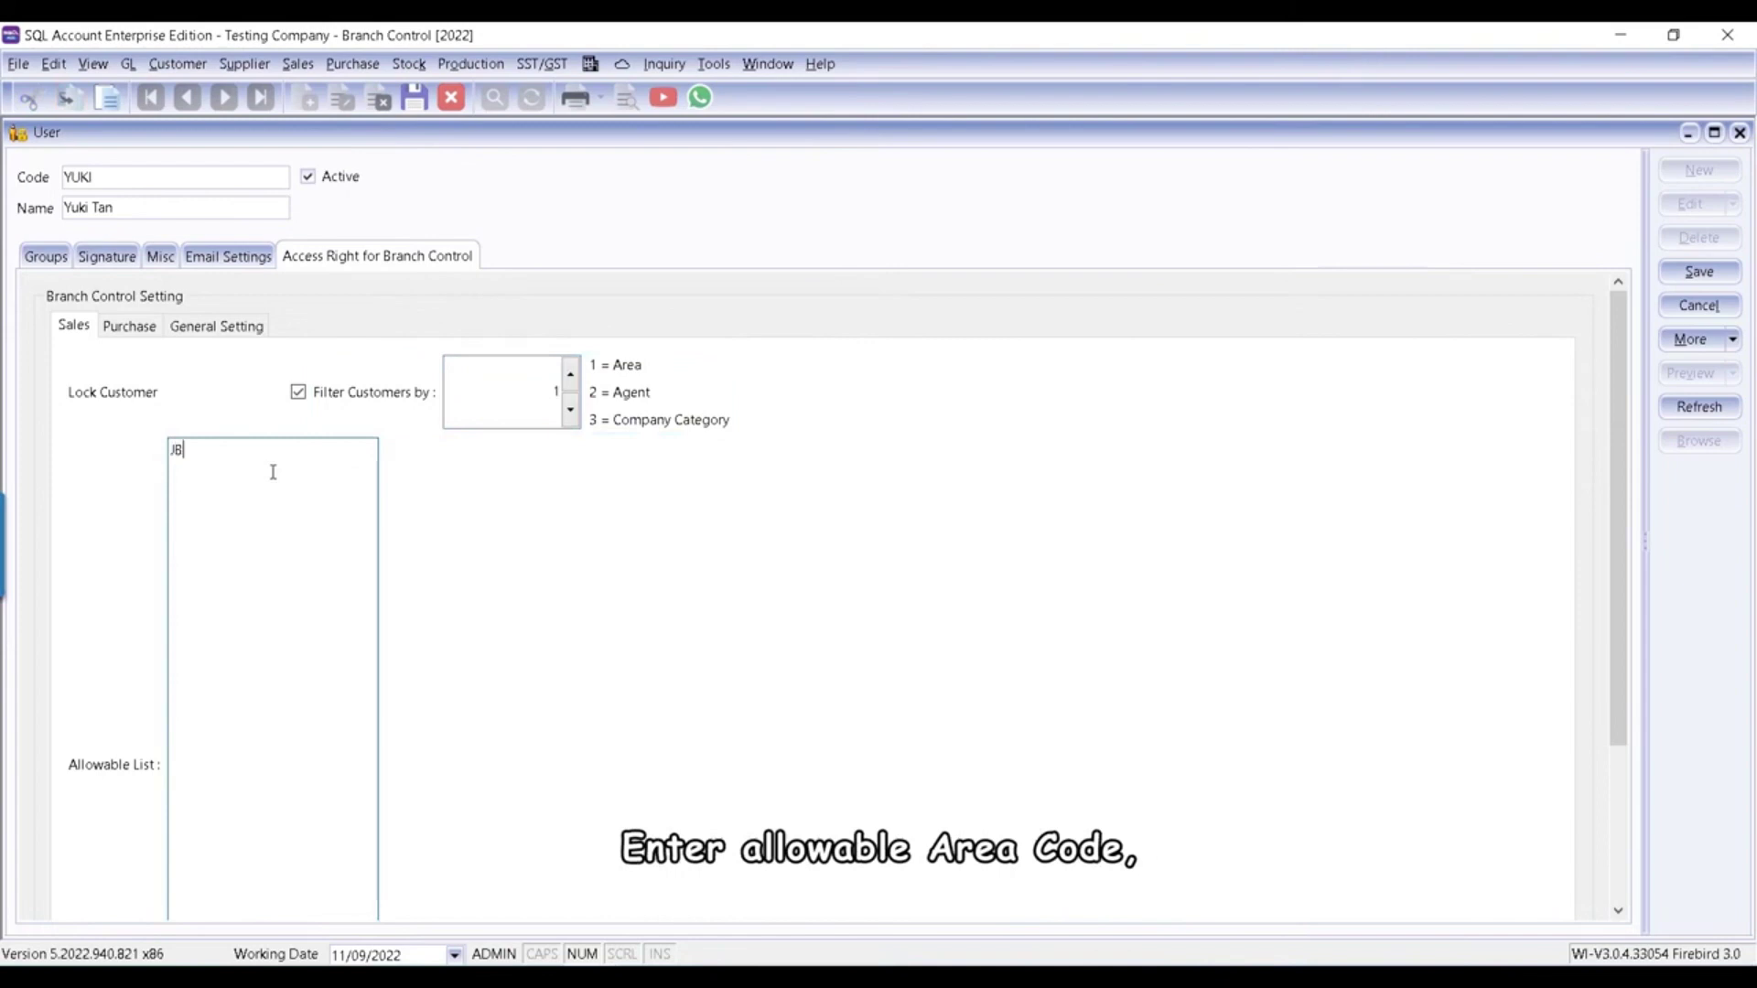
key("Return")
type("US")
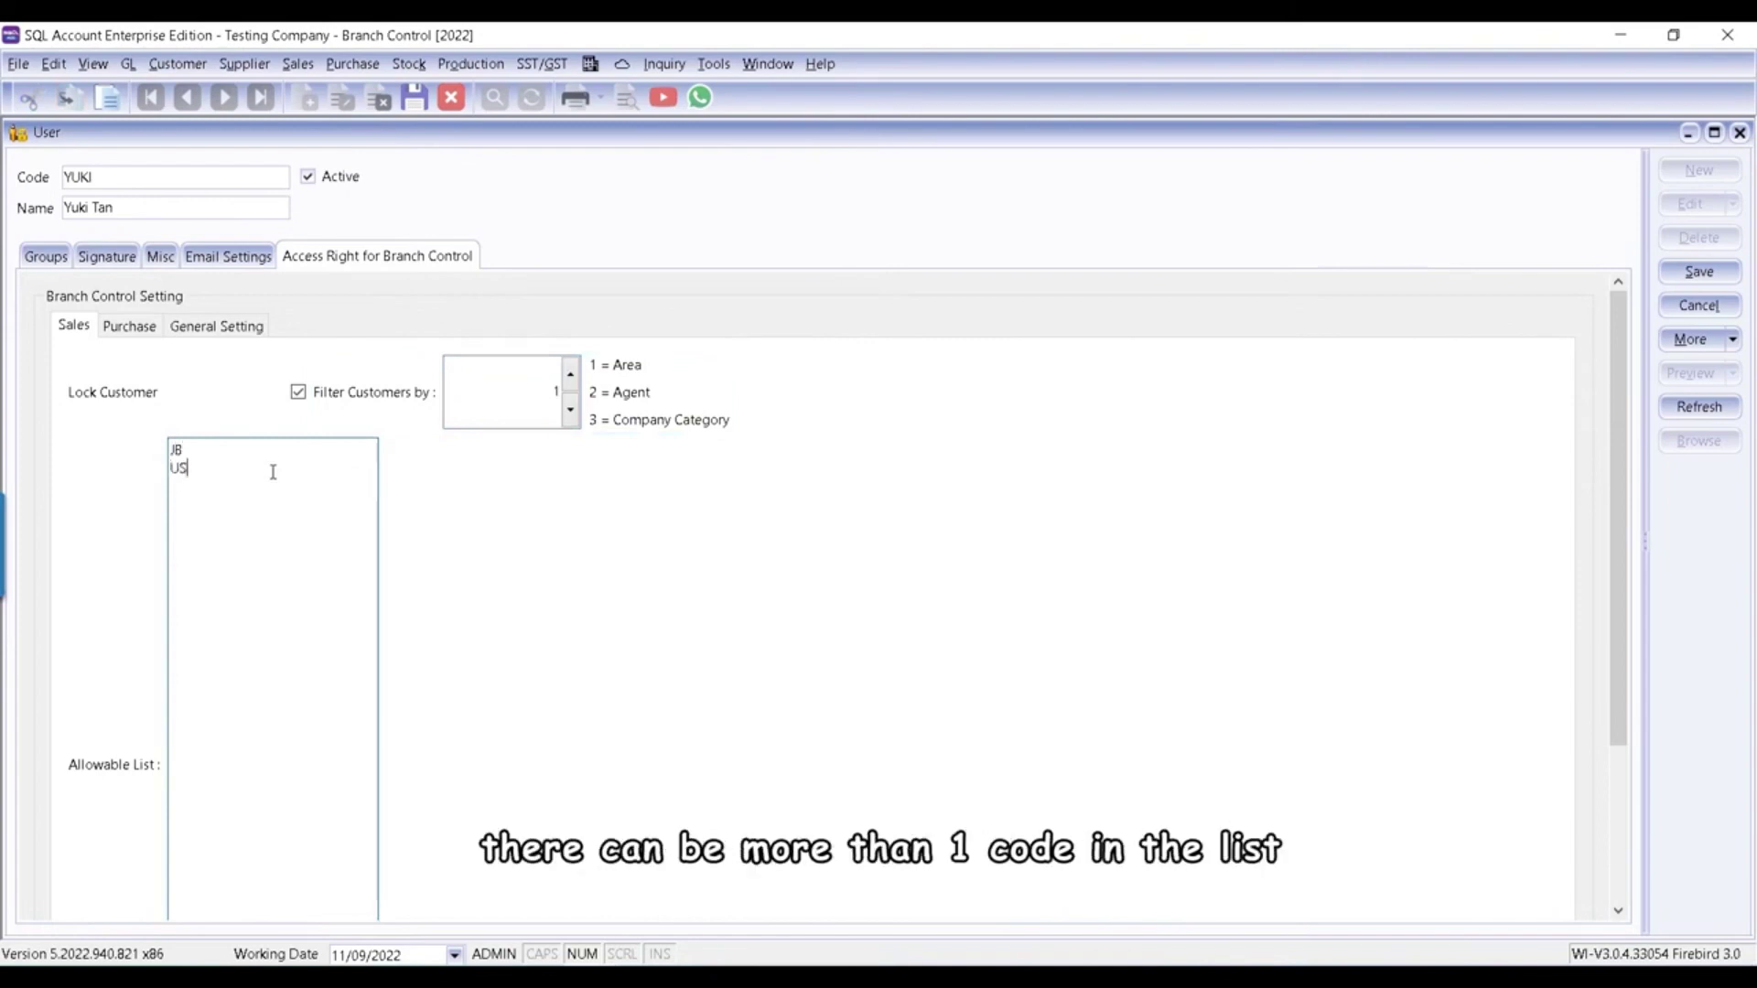
Review the supplier lock filtered by 2 (Agent) and its allowed agent codes, then the General Setting locks
left_click(152, 331)
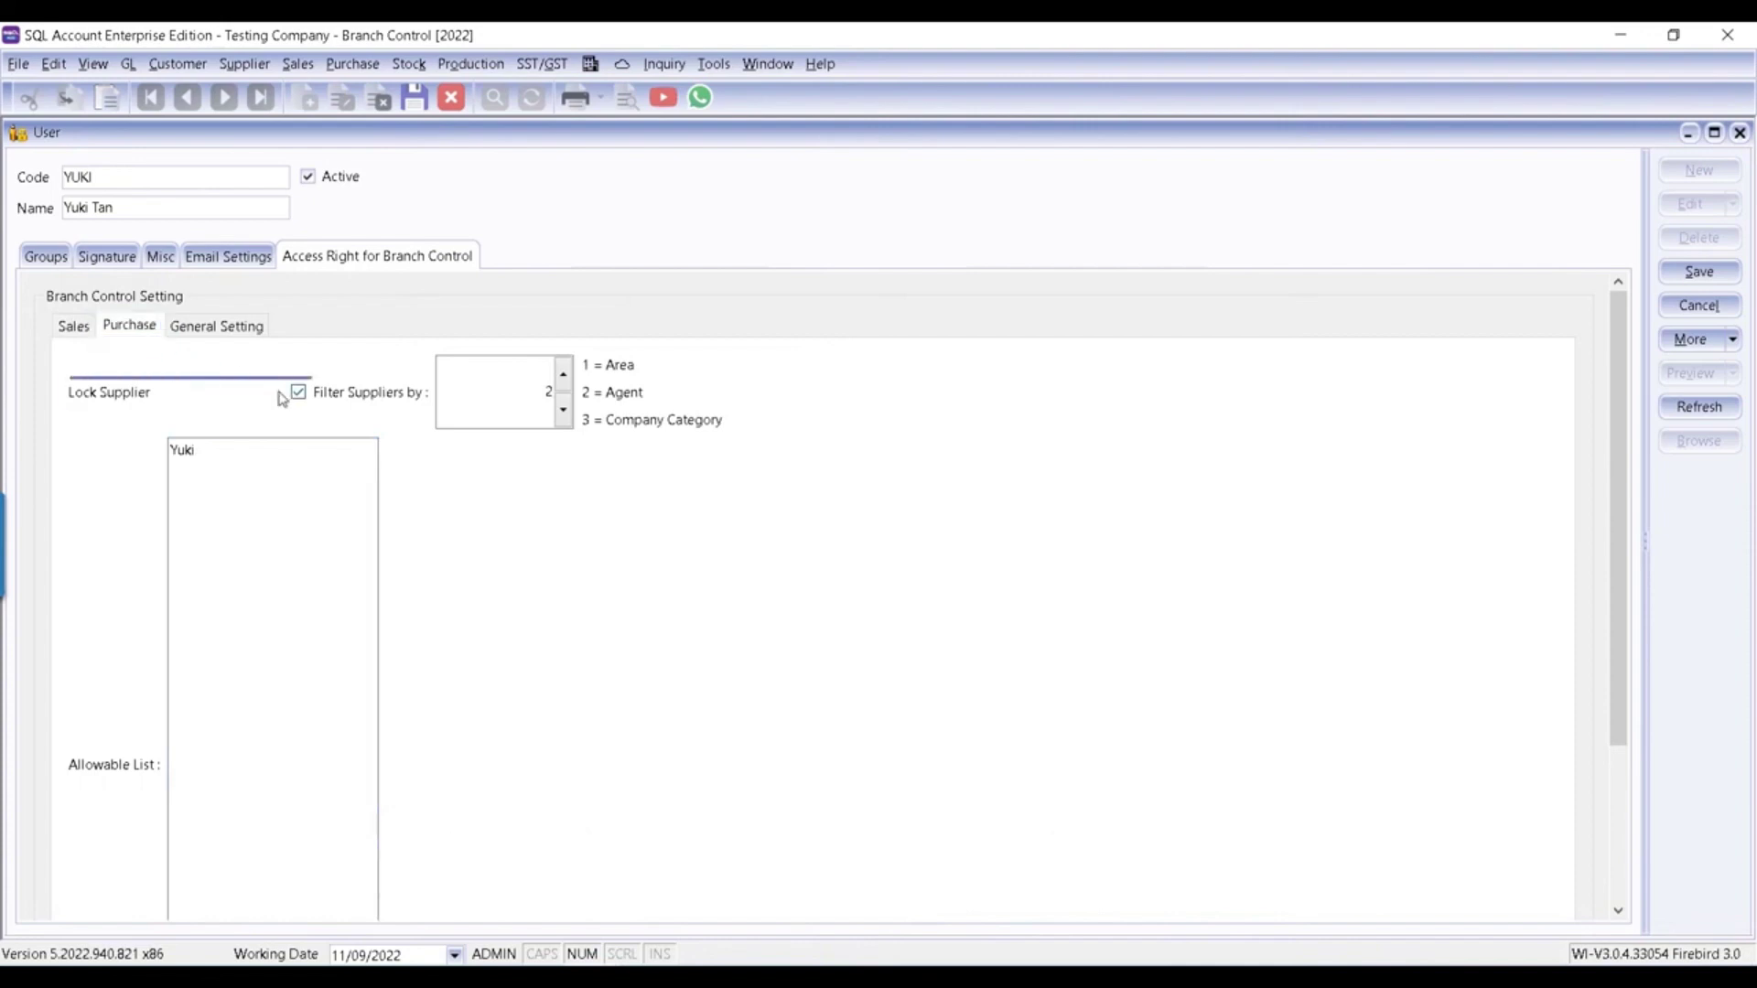
left_click(300, 393)
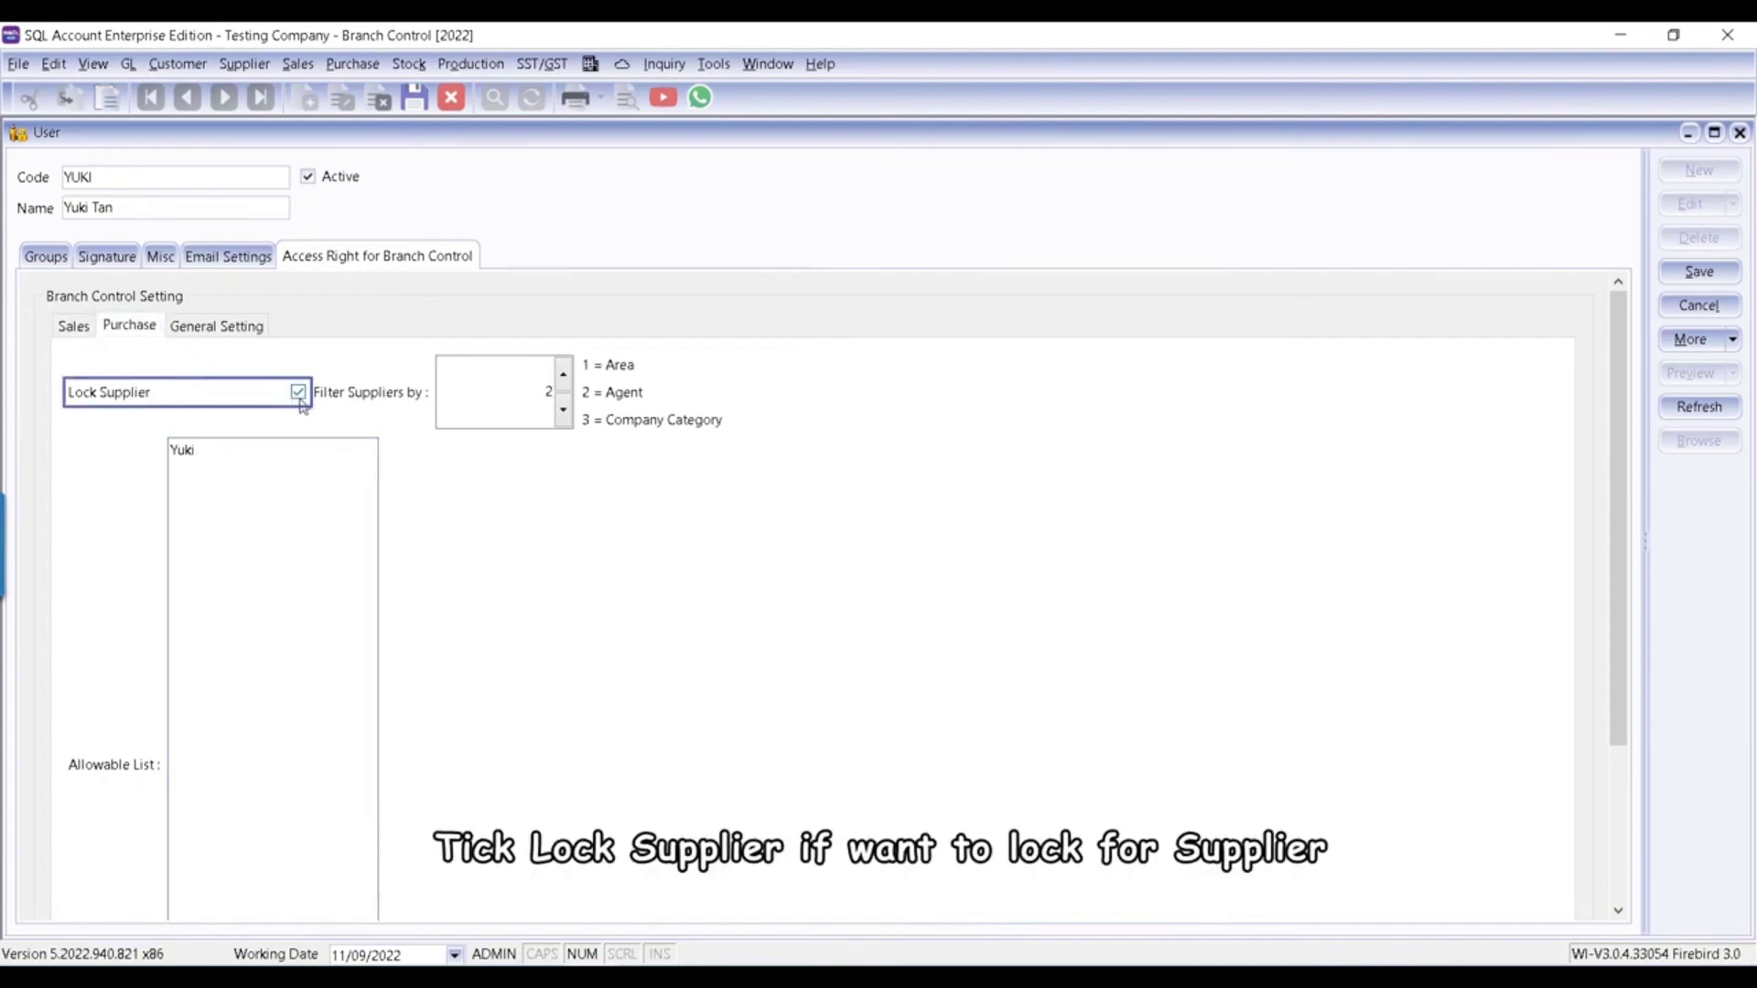
left_click(514, 420)
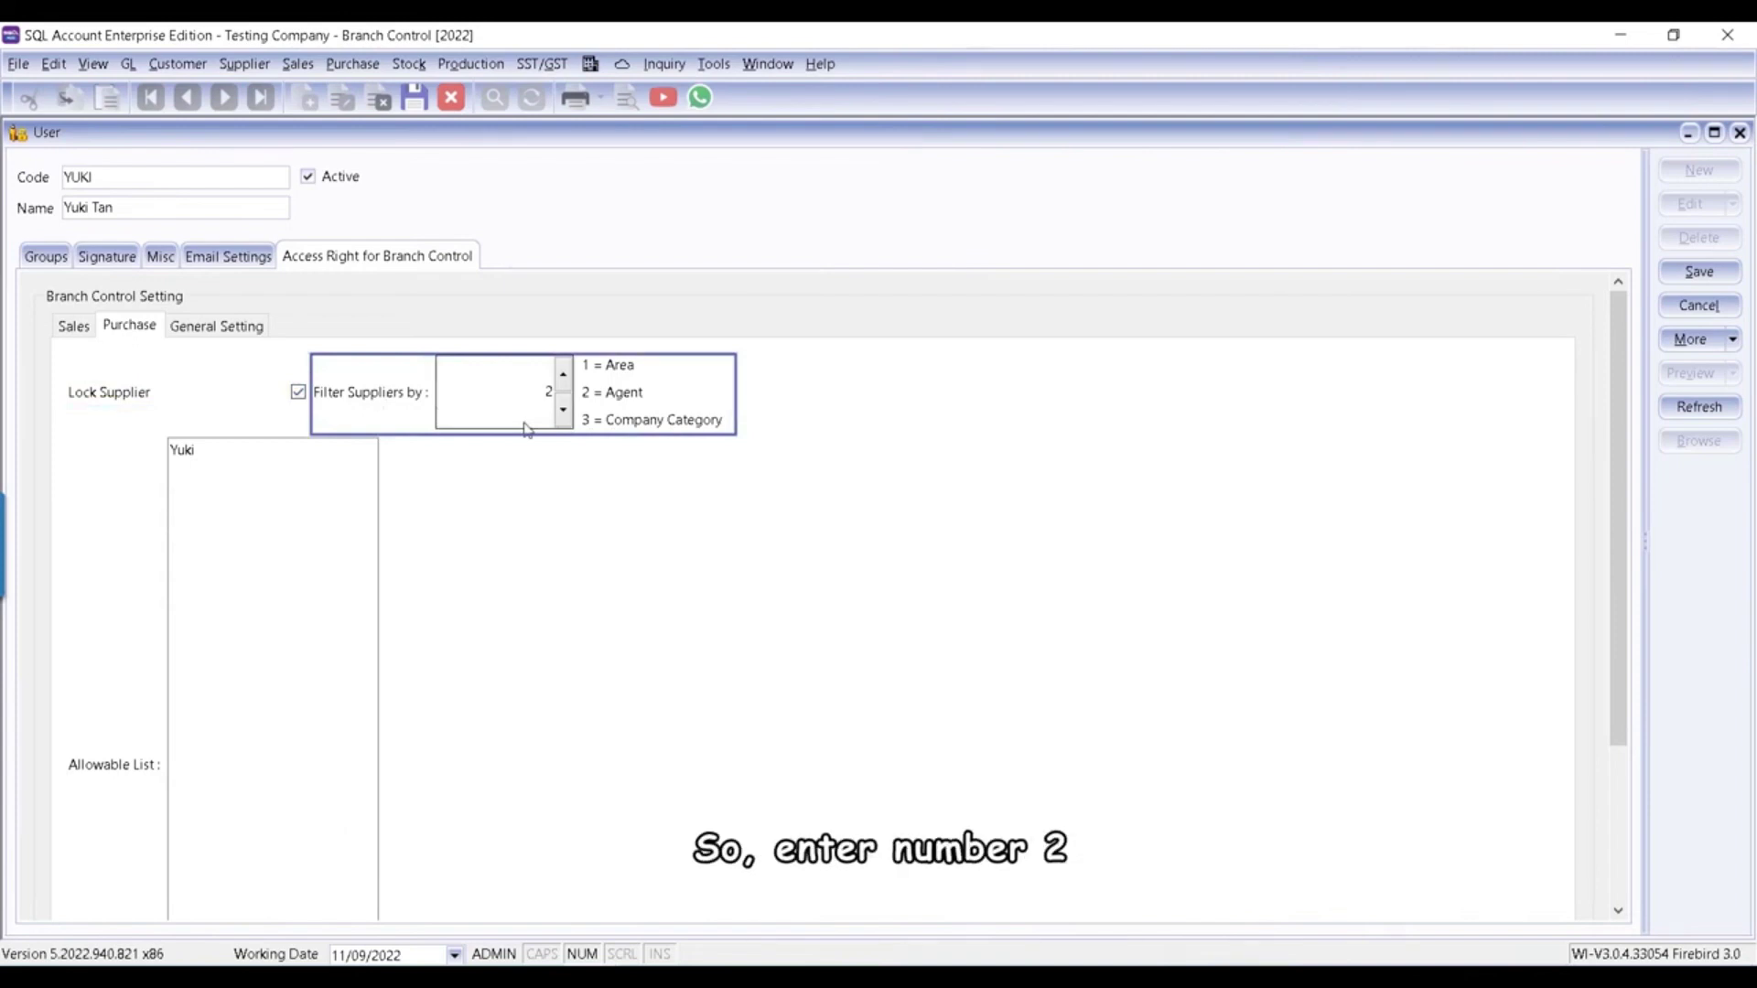
left_click(253, 480)
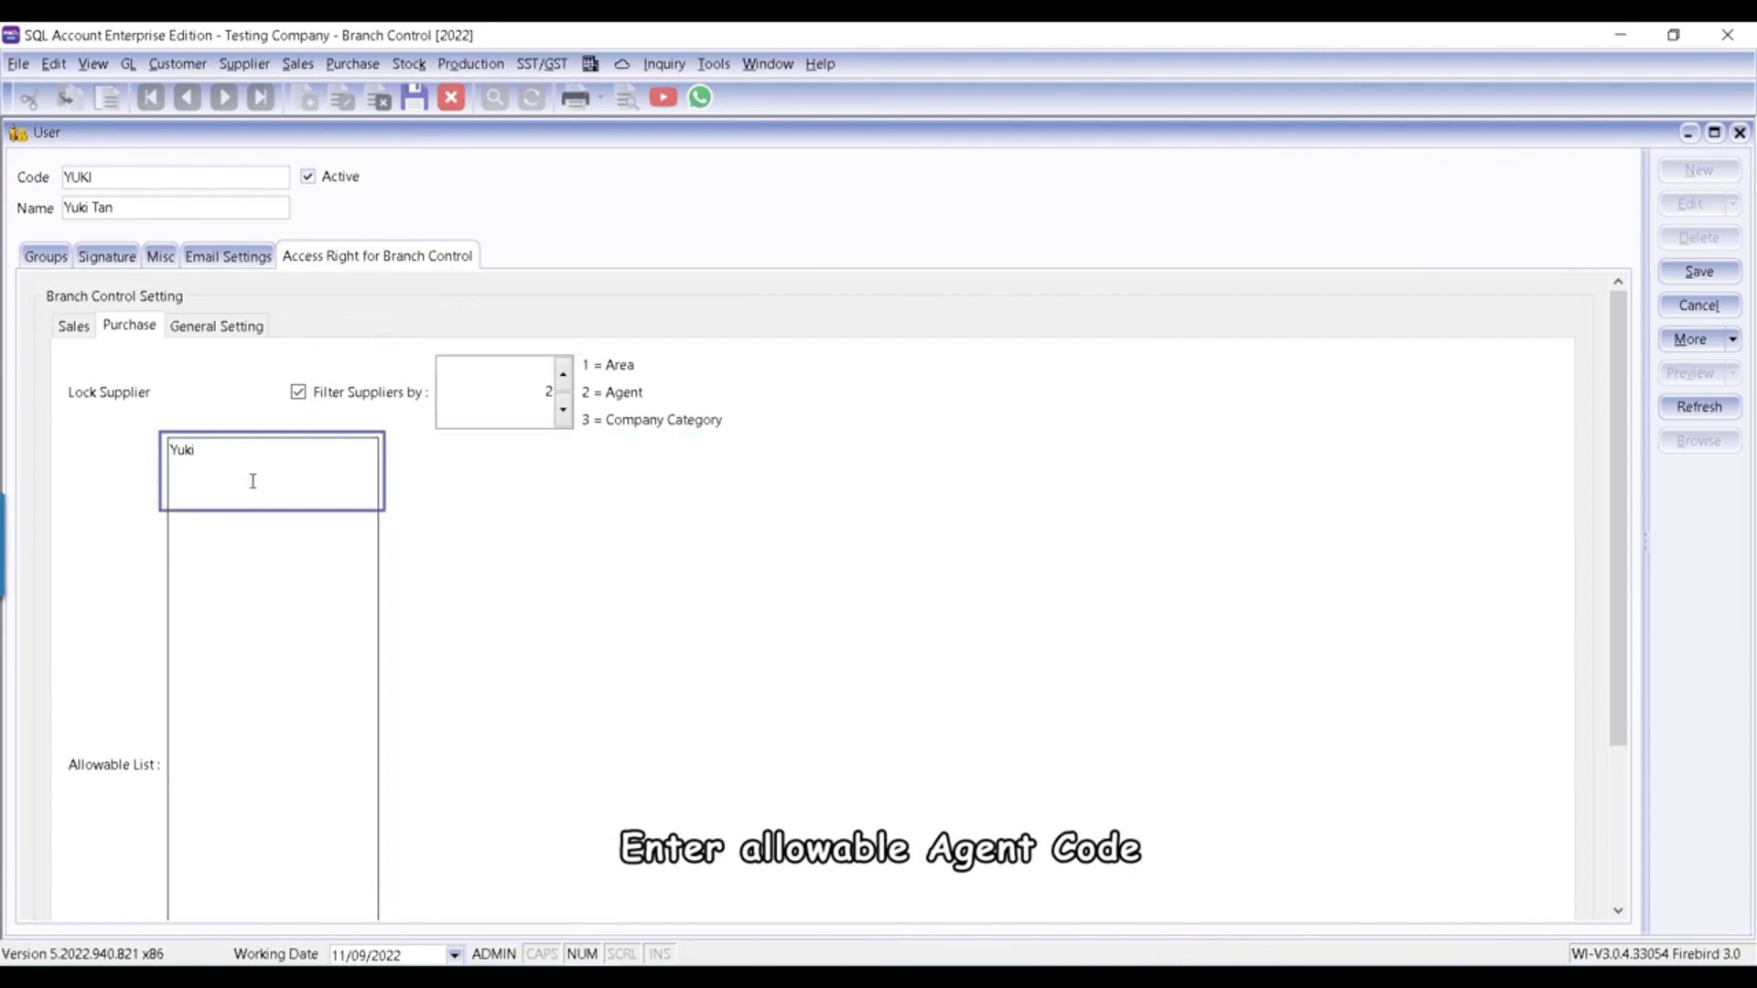
left_click(228, 333)
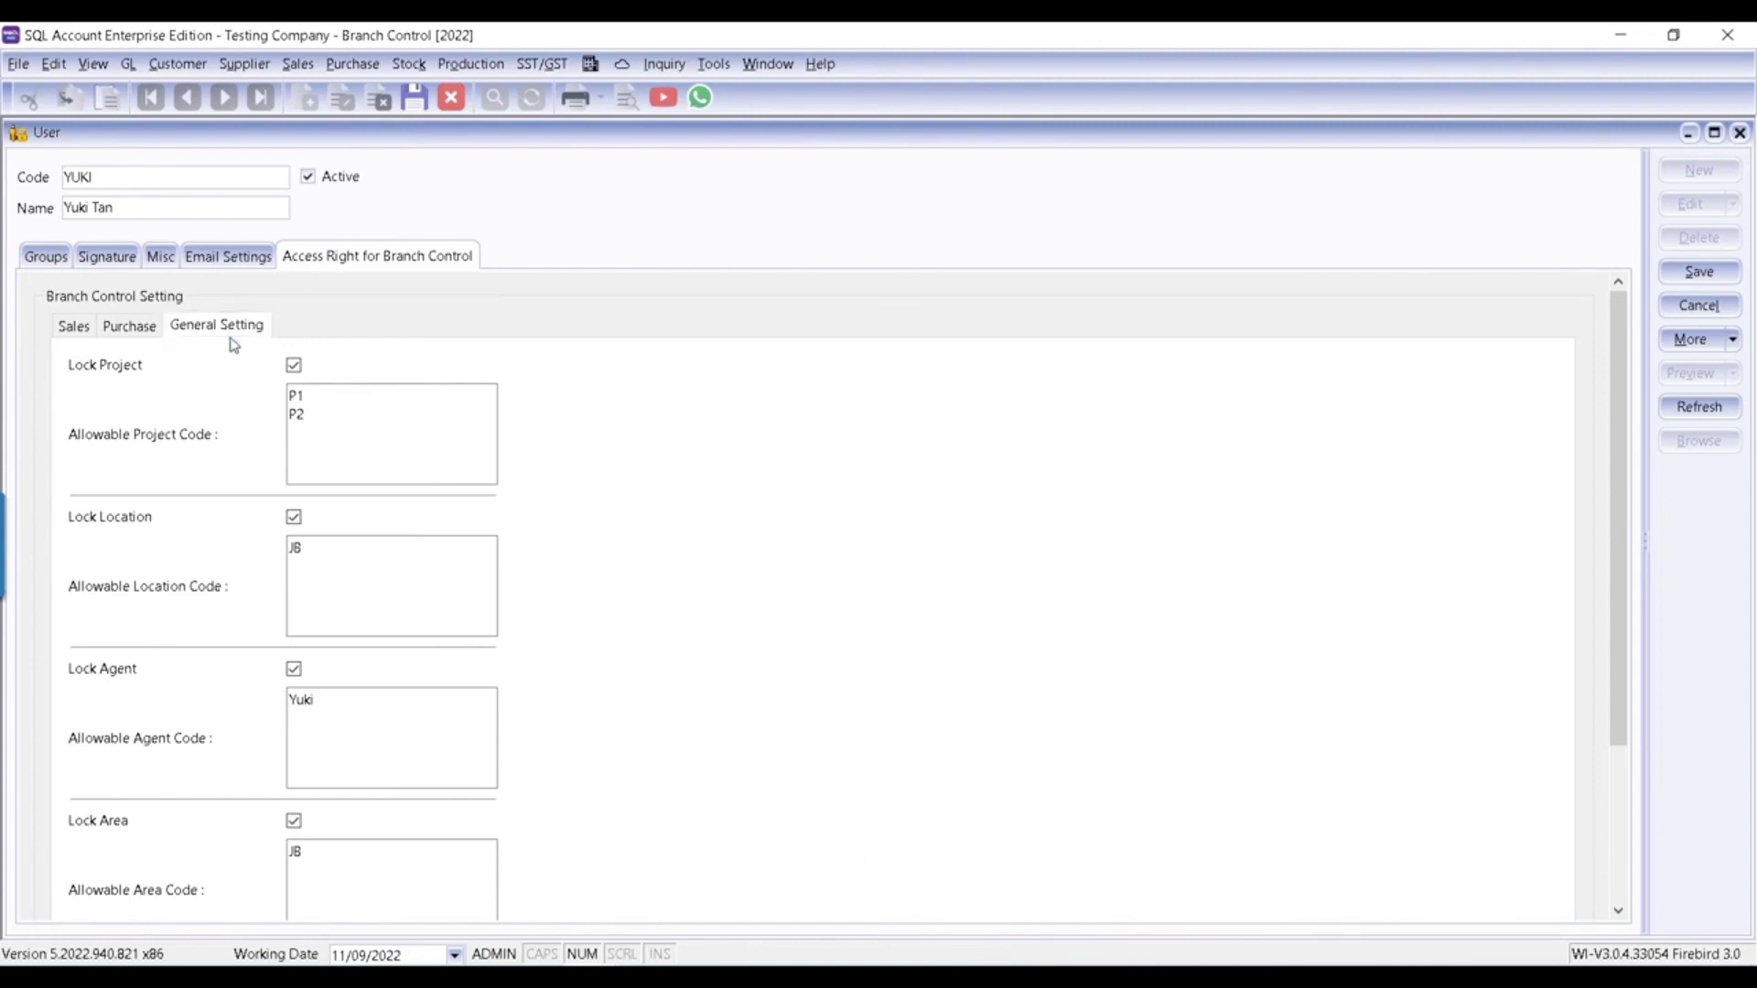
left_click(294, 373)
left_click(308, 414)
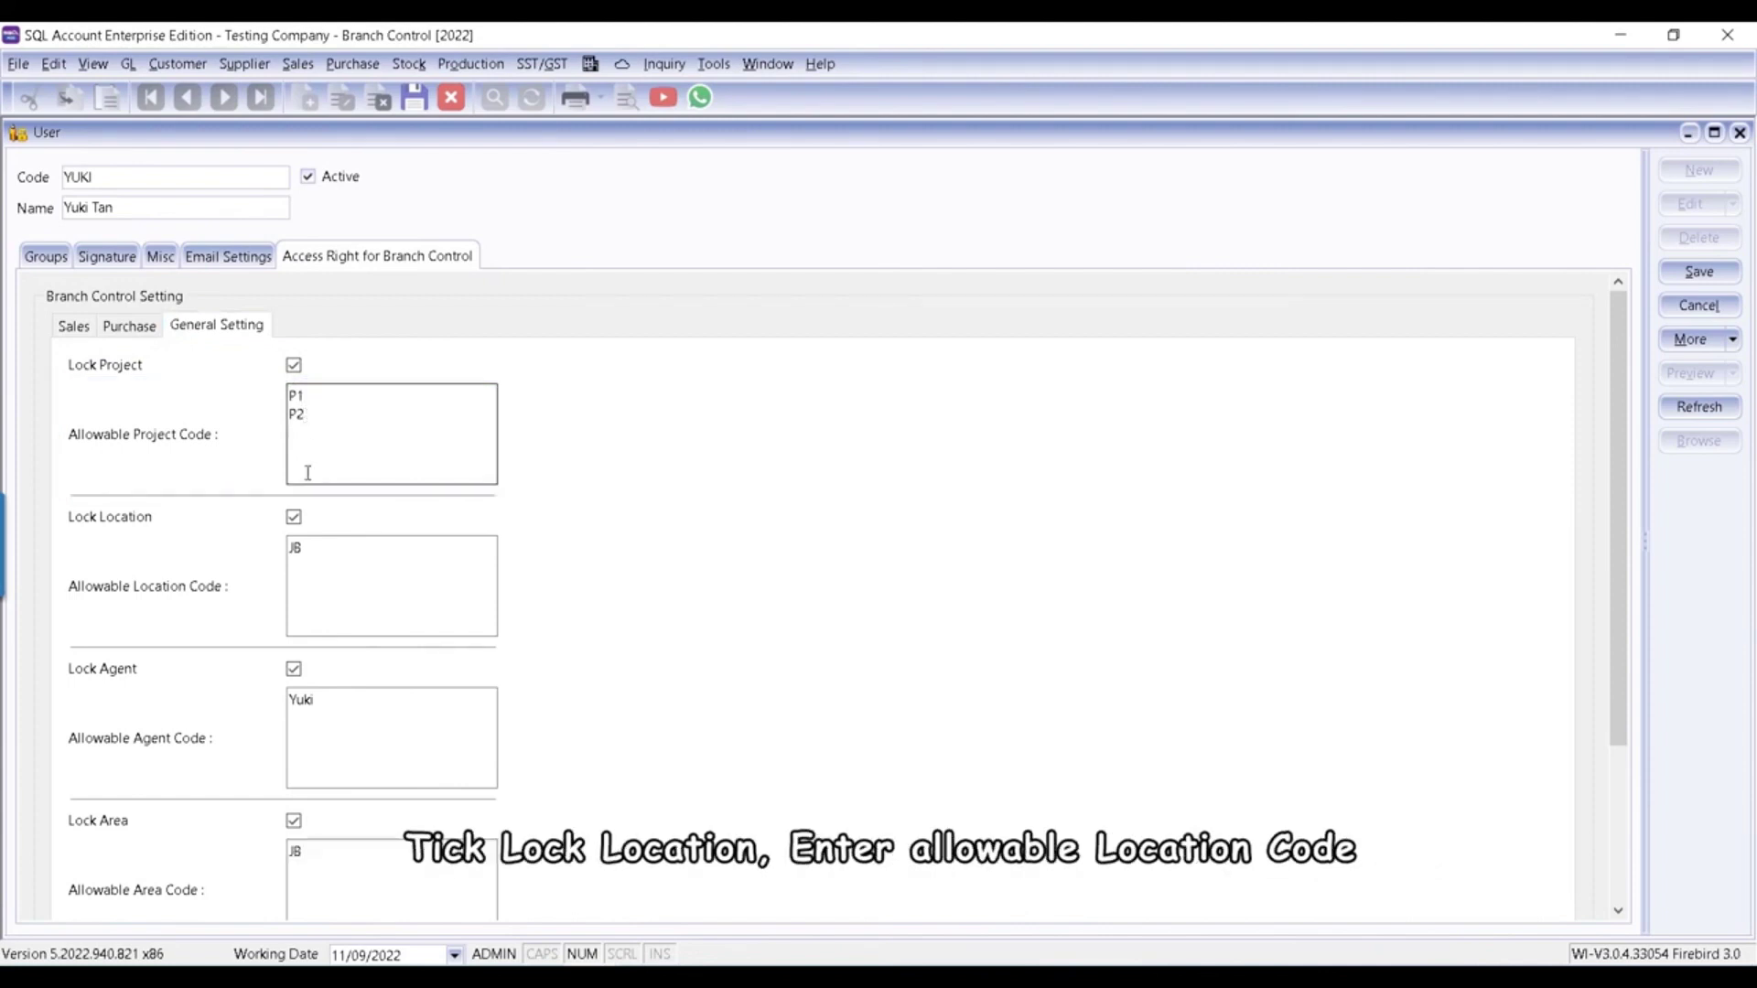
left_click(302, 517)
left_click(313, 551)
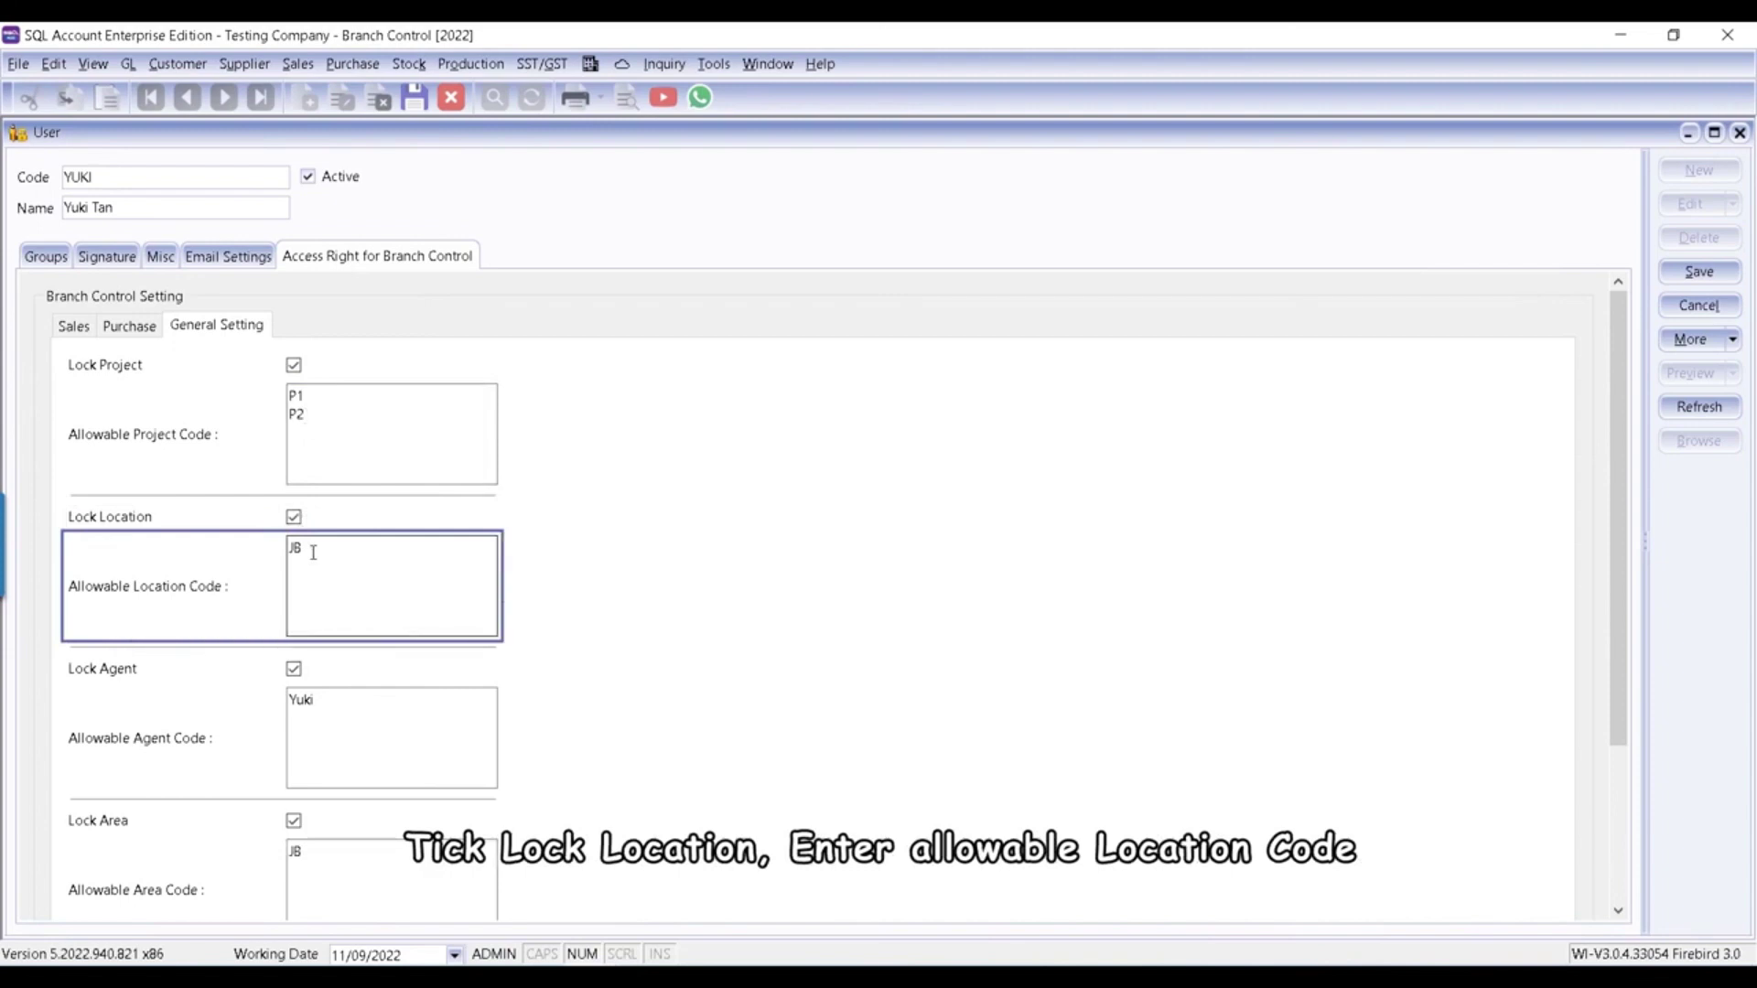
scroll(326, 628, "down", 5)
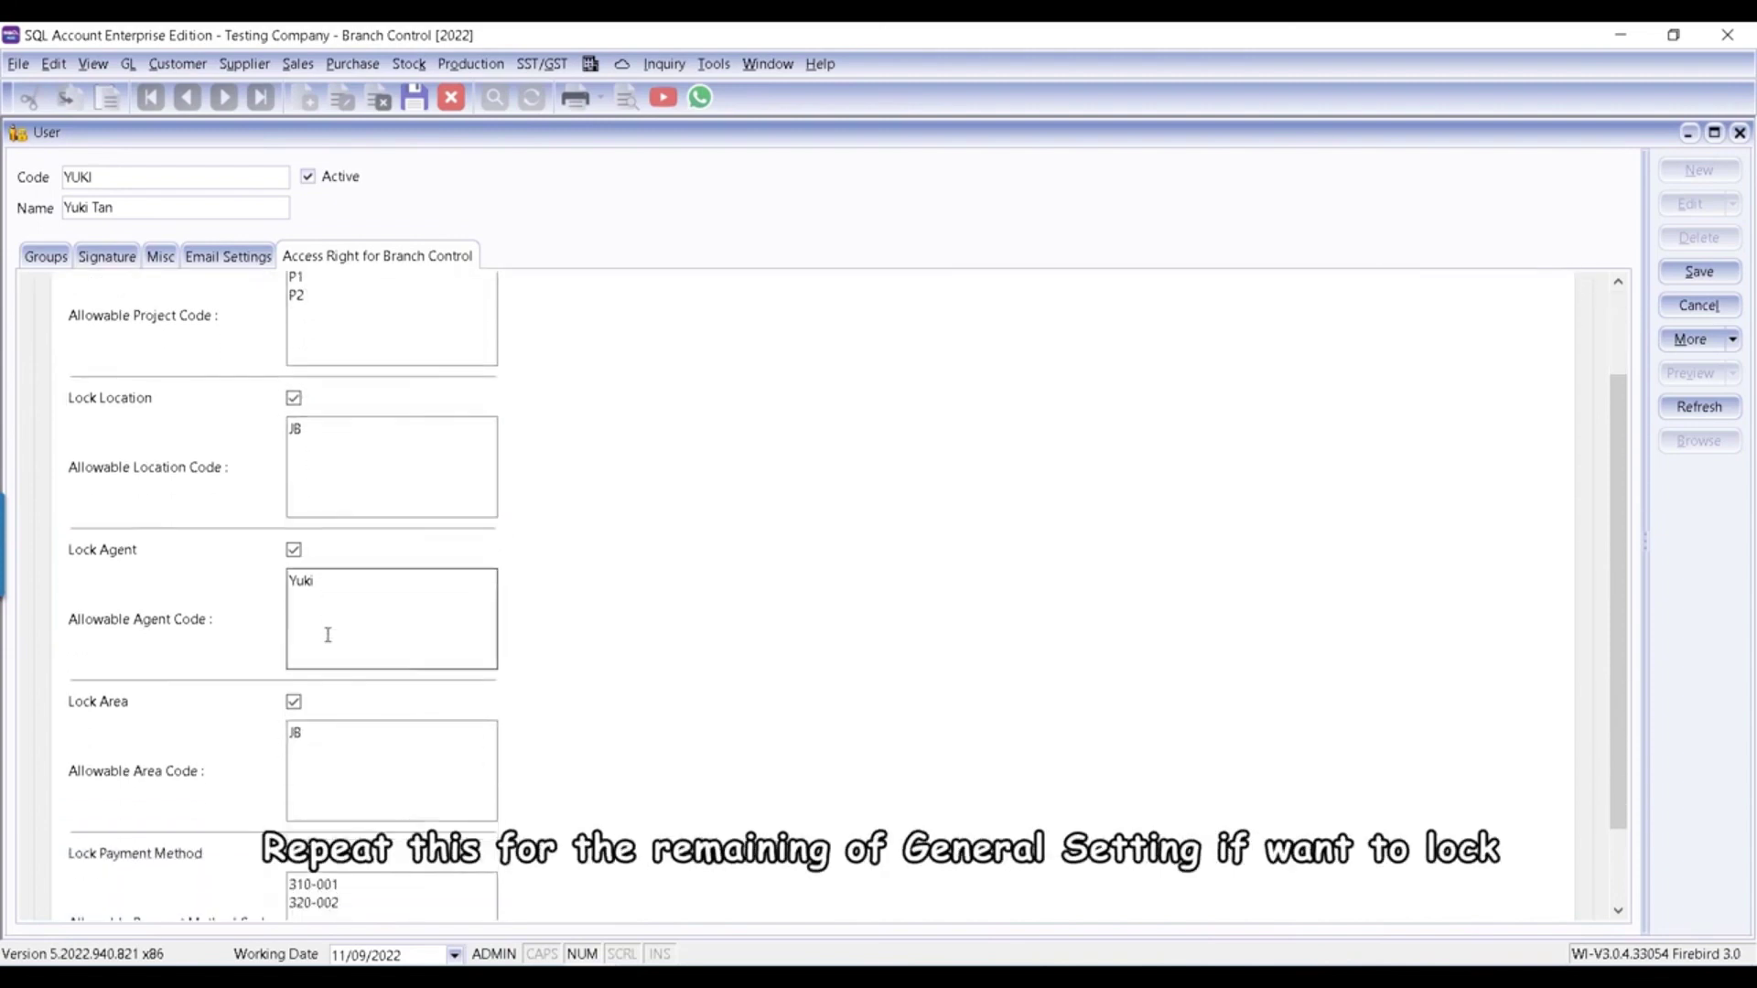